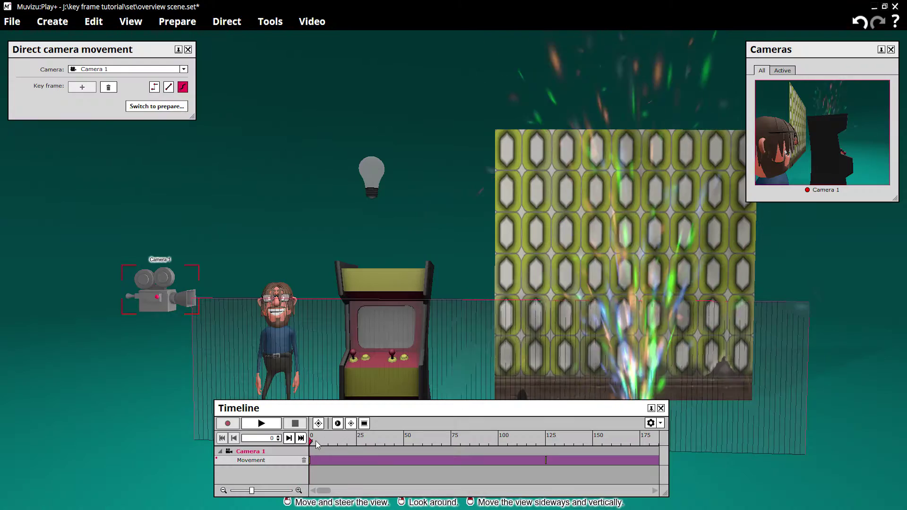
- Scrub the timeline forward to frame 32 to preview Camera 1's keyframed move
mouse_move(314, 441)
mouse_down()
mouse_move(536, 440)
mouse_move(313, 443)
mouse_move(504, 439)
mouse_move(321, 441)
mouse_up()
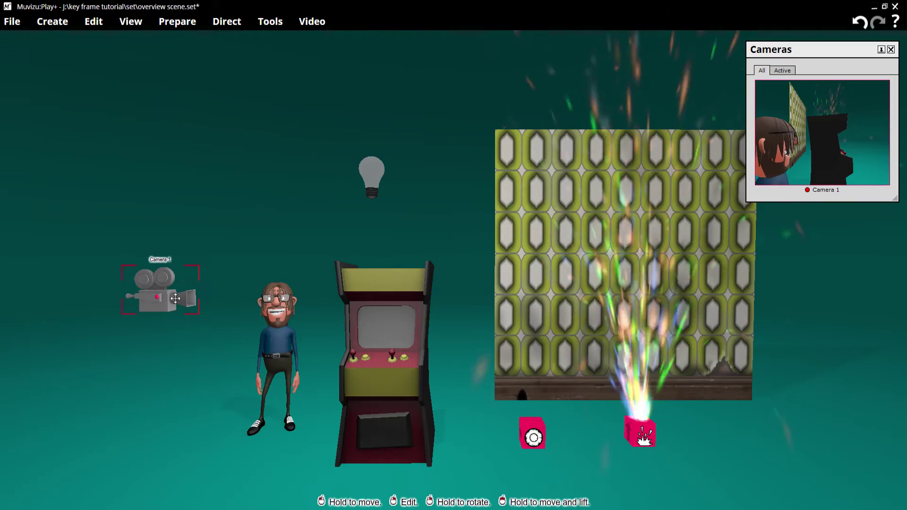
- Set the camera's movement animation to Key framed
click(186, 23)
click(189, 116)
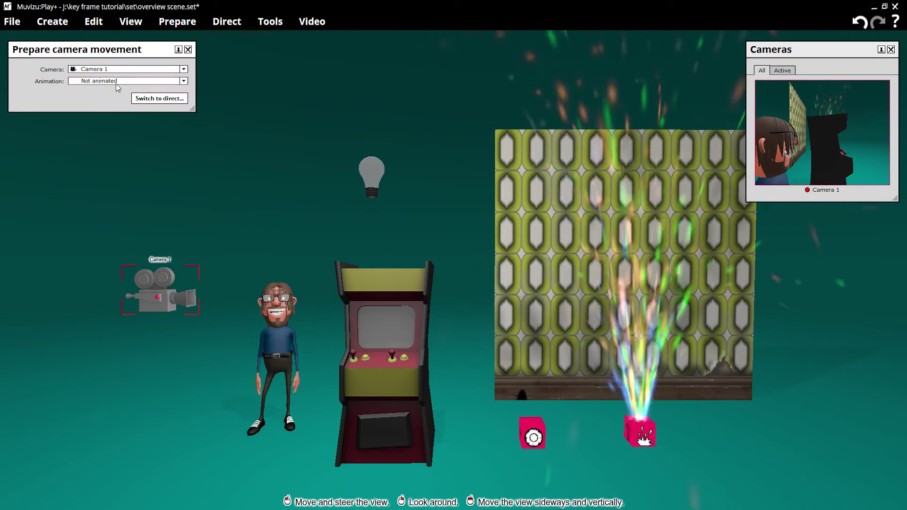
click(184, 81)
click(95, 105)
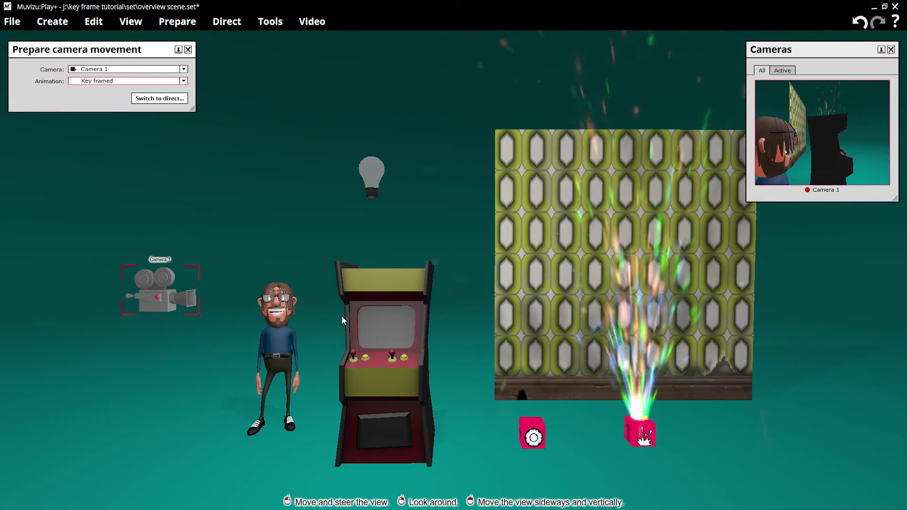
- Set the arcade machine's movement animation to Key framed
click(383, 340)
click(177, 22)
click(199, 190)
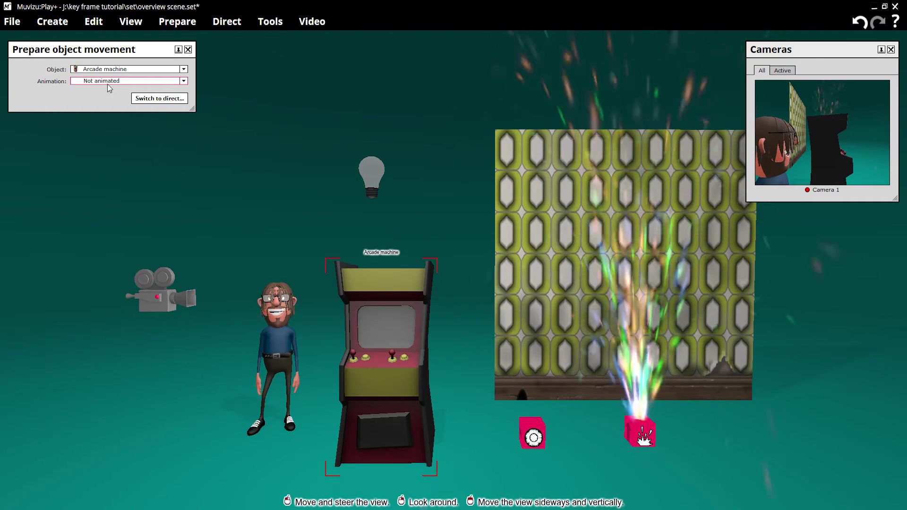
click(183, 81)
click(107, 106)
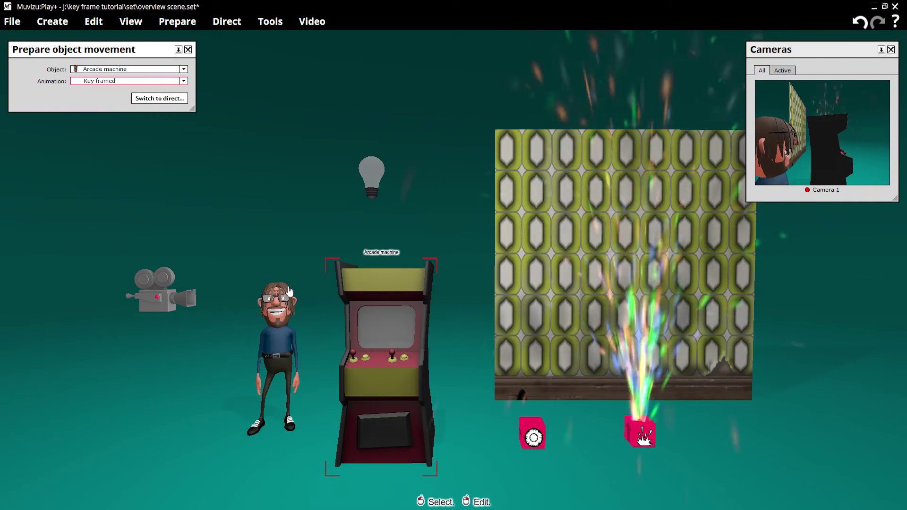
- Set Jamie's character properties animation to Key framed
click(276, 340)
click(177, 21)
click(212, 151)
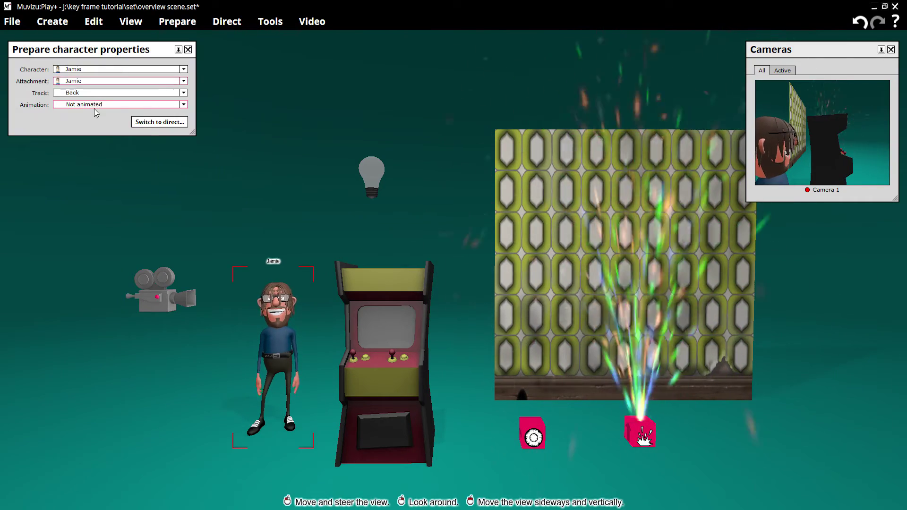
click(183, 104)
click(107, 129)
- Set the arcade machine's object properties animation to Key framed
click(341, 307)
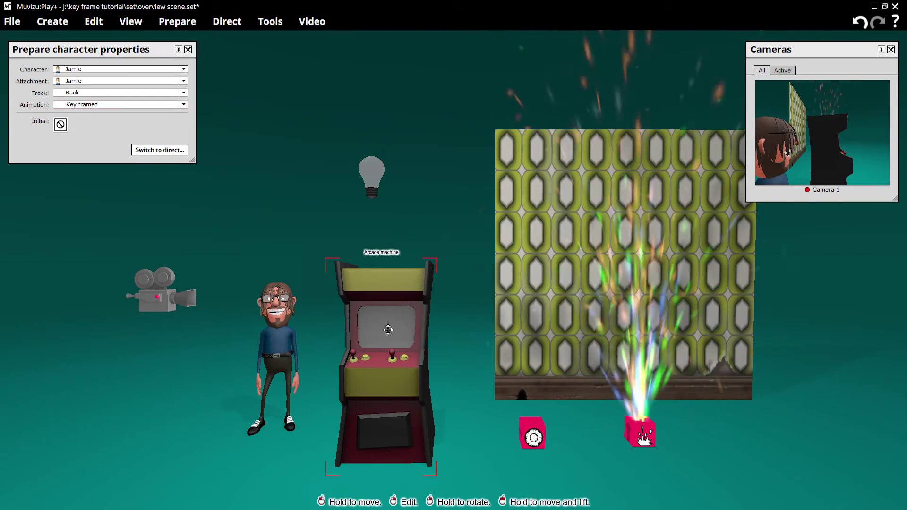
click(177, 21)
click(199, 171)
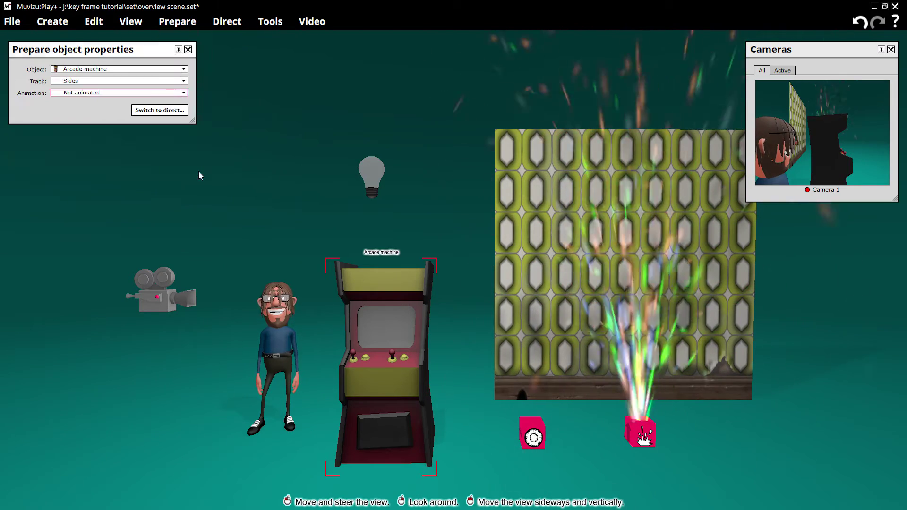
click(98, 92)
click(102, 116)
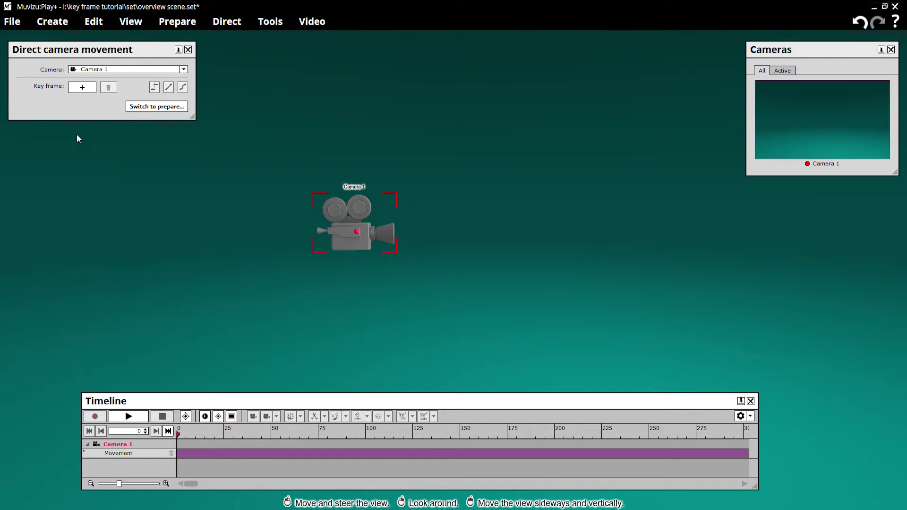
- Add camera movement keyframes at frames 0, 50, 100 and 150
click(84, 88)
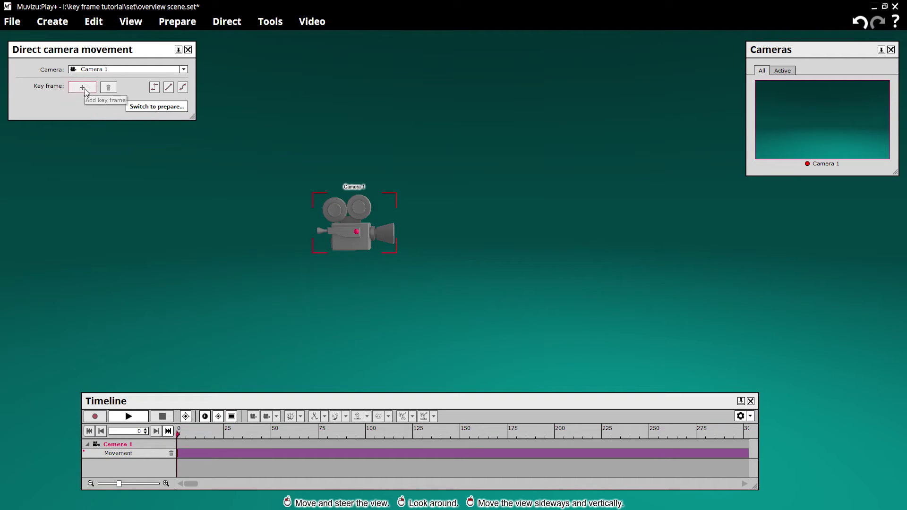
click(272, 437)
click(367, 433)
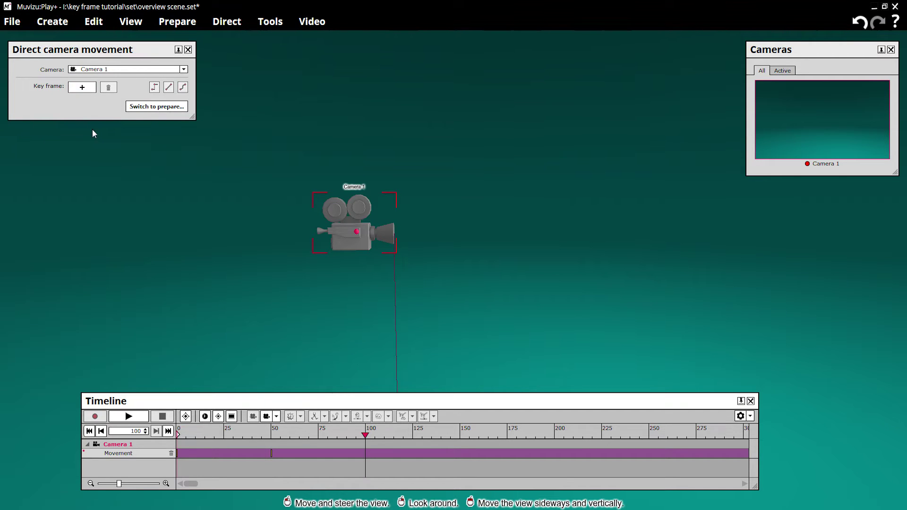
click(456, 435)
click(83, 87)
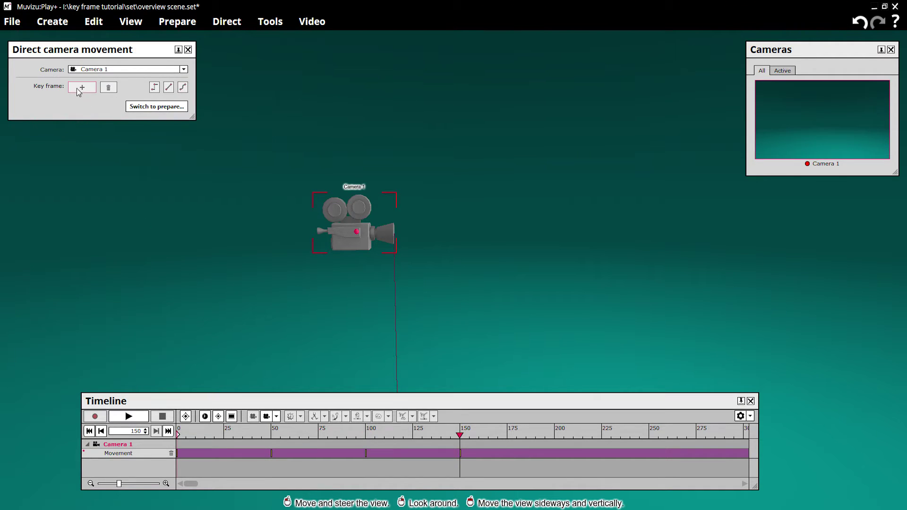
- Delete the frame-150 keyframe, inspect the frame-50 keyframe's timing, and add a keyframe near frame 100
click(107, 90)
right_click(366, 455)
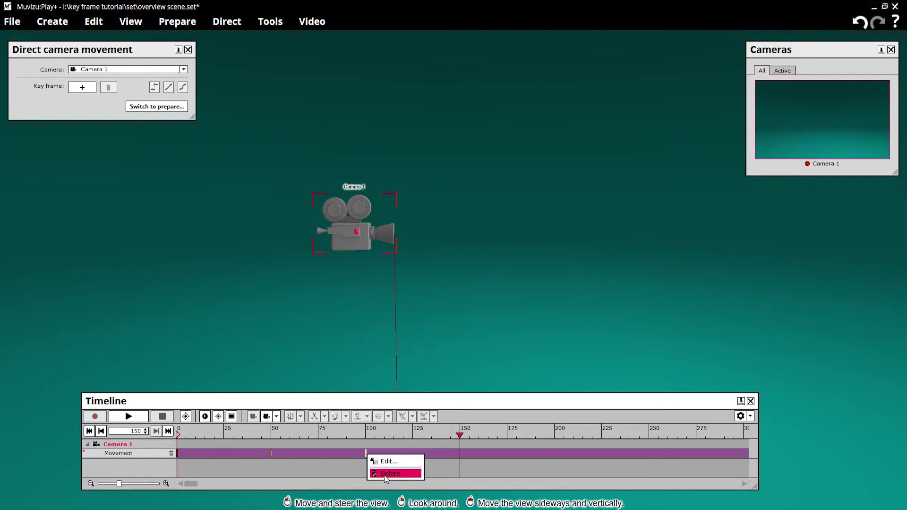
right_click(272, 454)
click(286, 464)
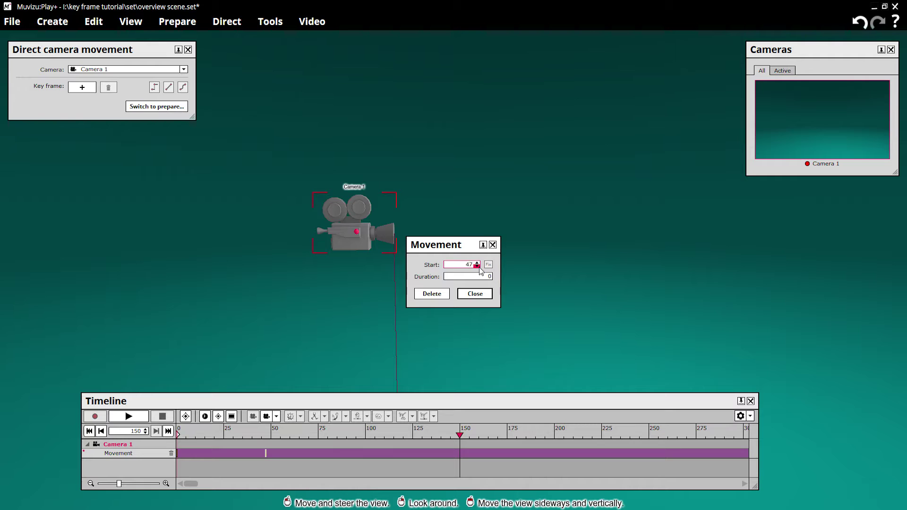
click(432, 294)
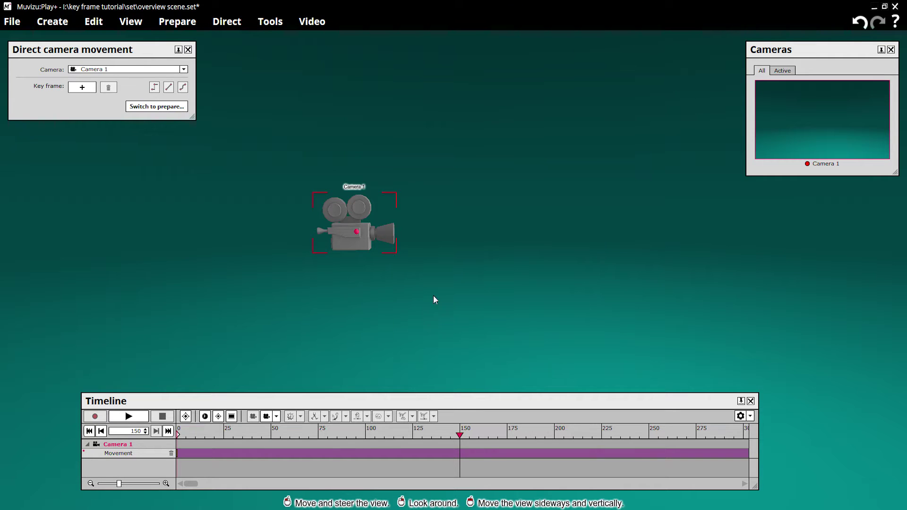
click(82, 91)
drag(460, 435, 343, 435)
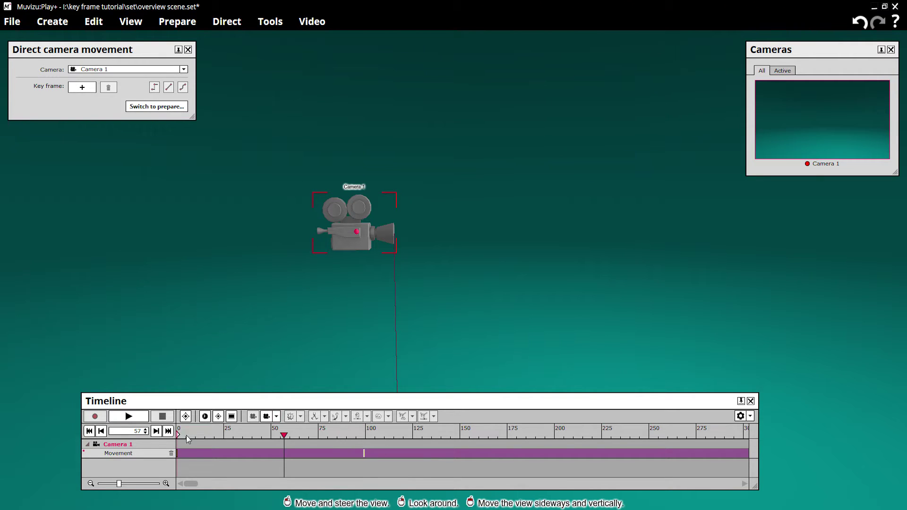
- Move Camera 1 to a new position at its frame-99 keyframe
click(157, 432)
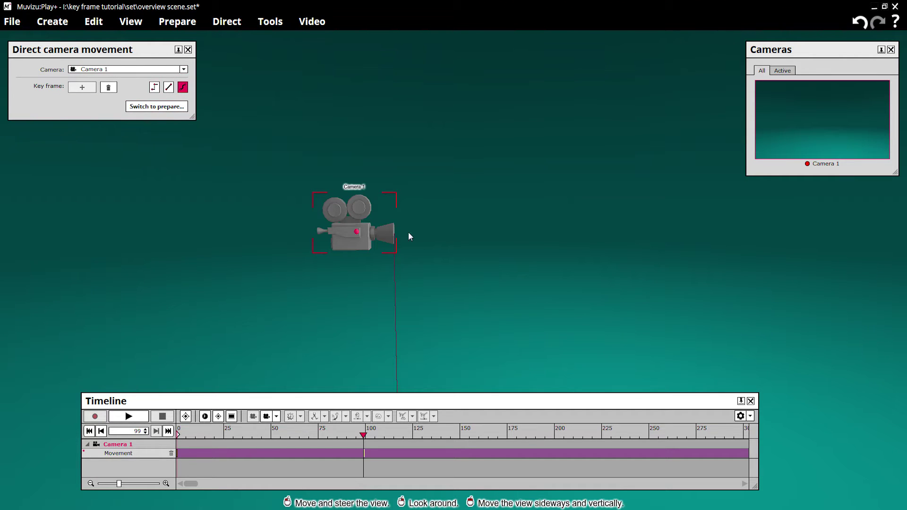
drag(359, 231, 532, 236)
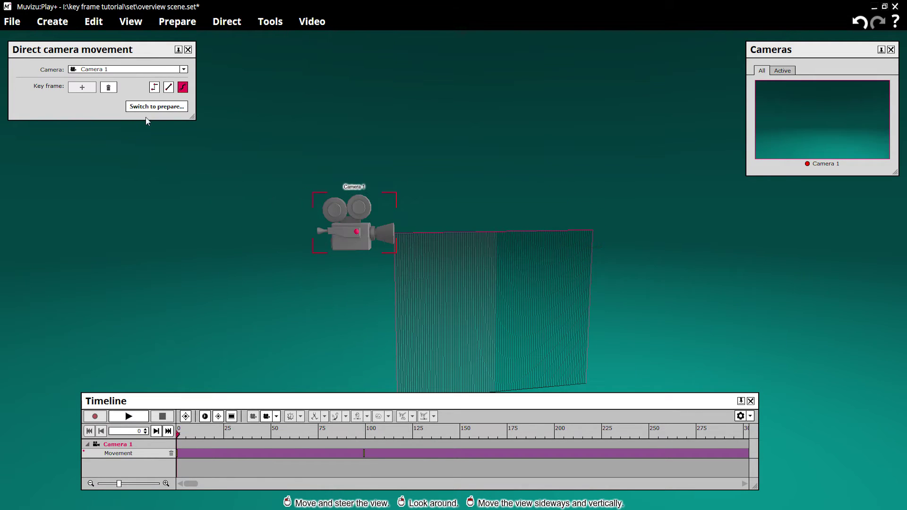
click(156, 90)
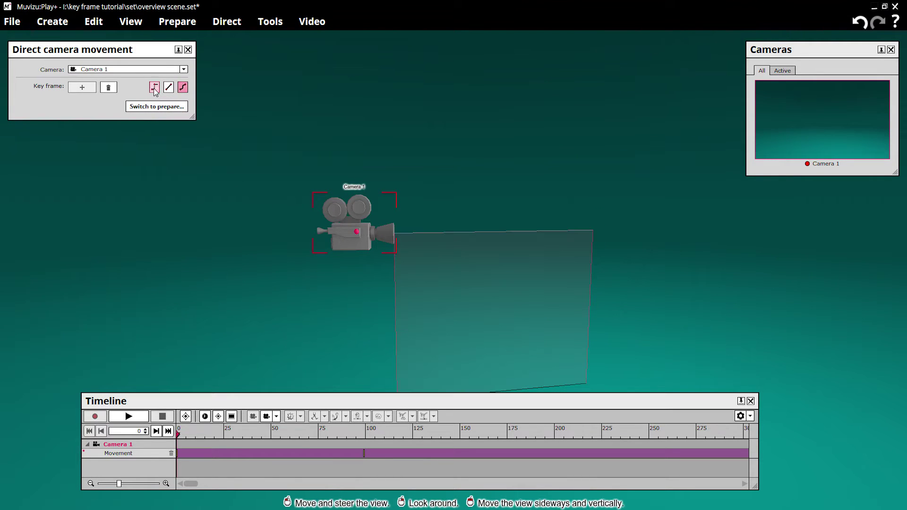
mouse_move(352, 441)
mouse_down()
mouse_move(371, 438)
mouse_move(354, 439)
mouse_up()
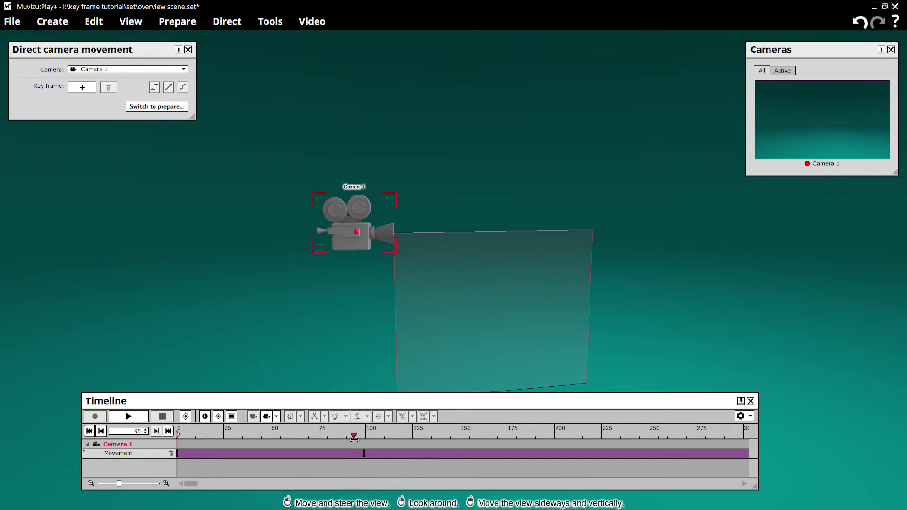
- Give the frame-0 keyframe linear interpolation and scrub to check the path
click(89, 431)
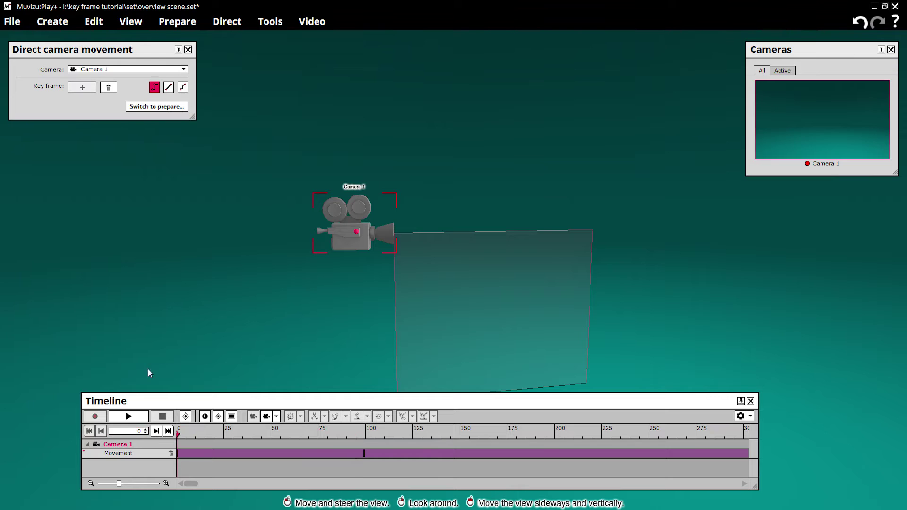
click(170, 90)
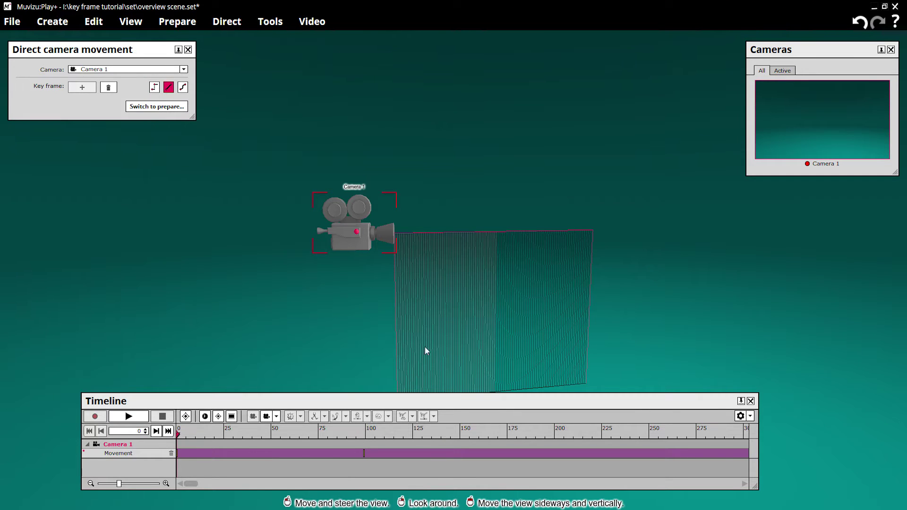
drag(179, 443, 117, 446)
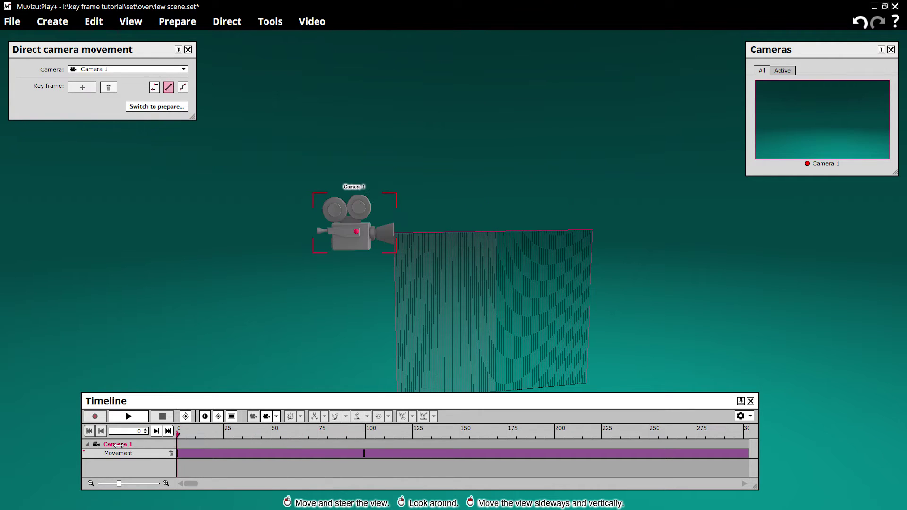
- Add a frame-50 keyframe lowering Camera 1 and moving it left, with linear interpolation
click(184, 88)
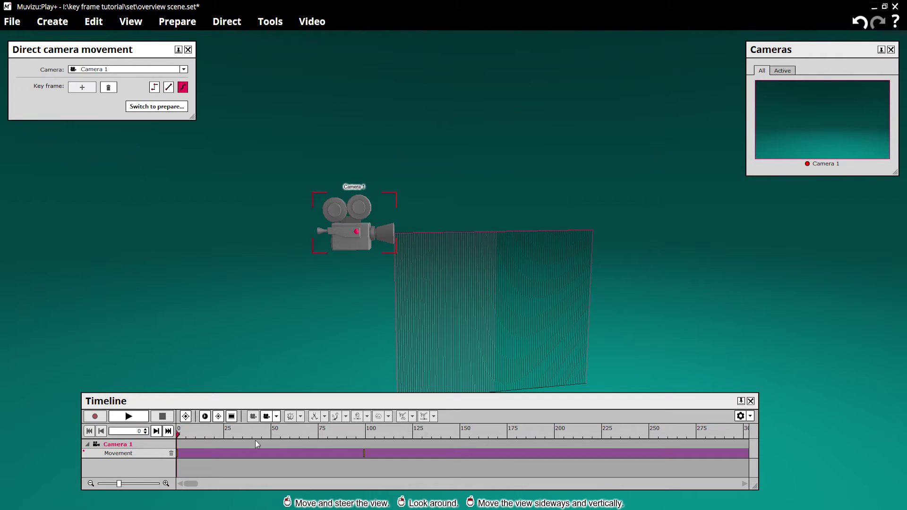
click(273, 439)
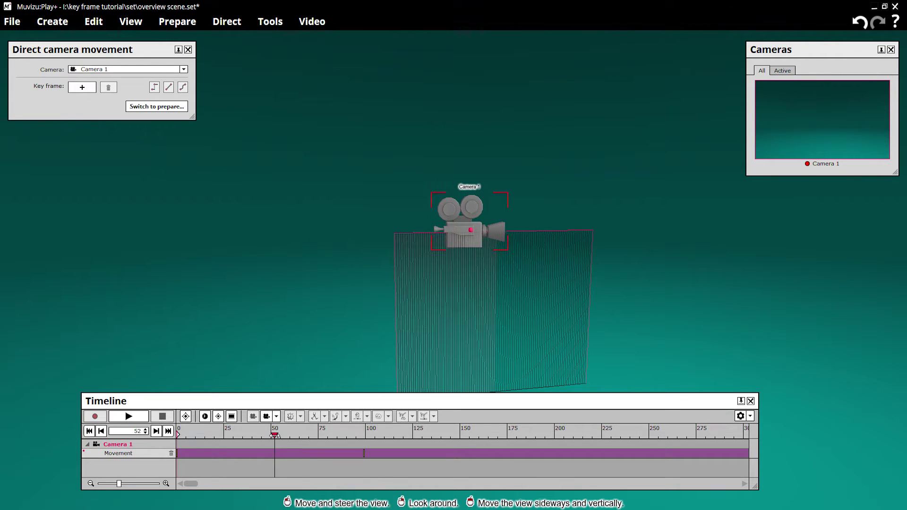
click(82, 88)
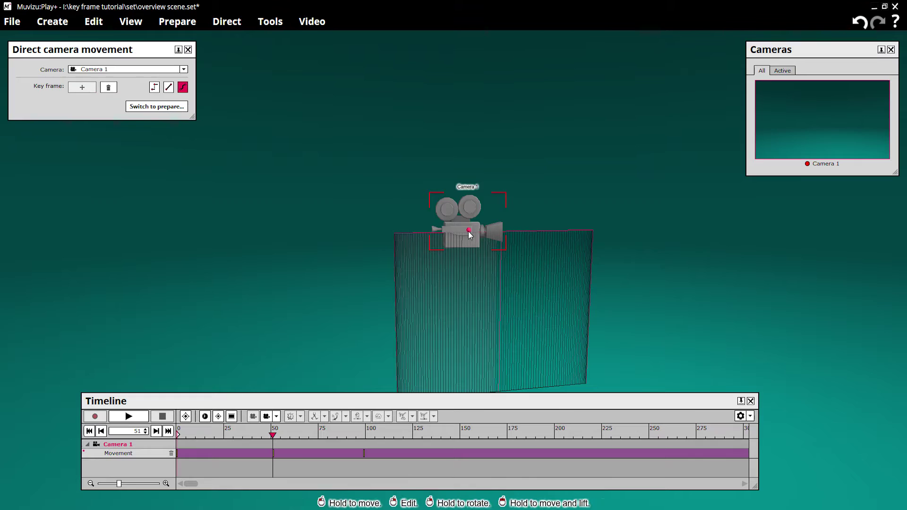
right_drag(469, 230, 473, 357)
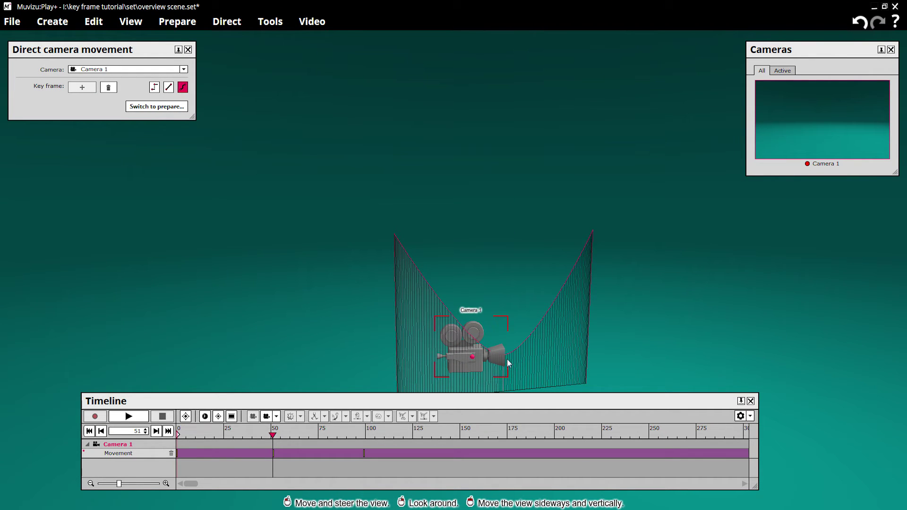
drag(506, 361, 428, 324)
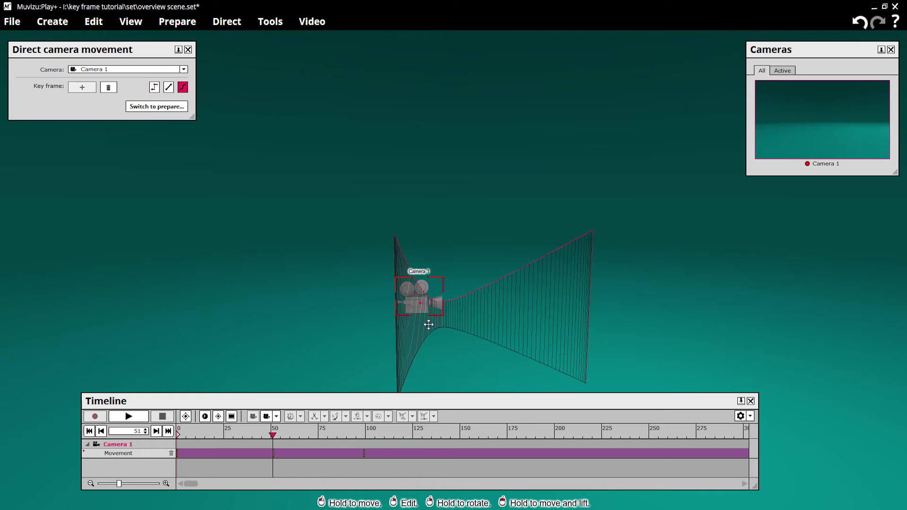
mouse_move(454, 356)
mouse_down()
mouse_move(465, 333)
mouse_move(461, 368)
mouse_up()
click(169, 87)
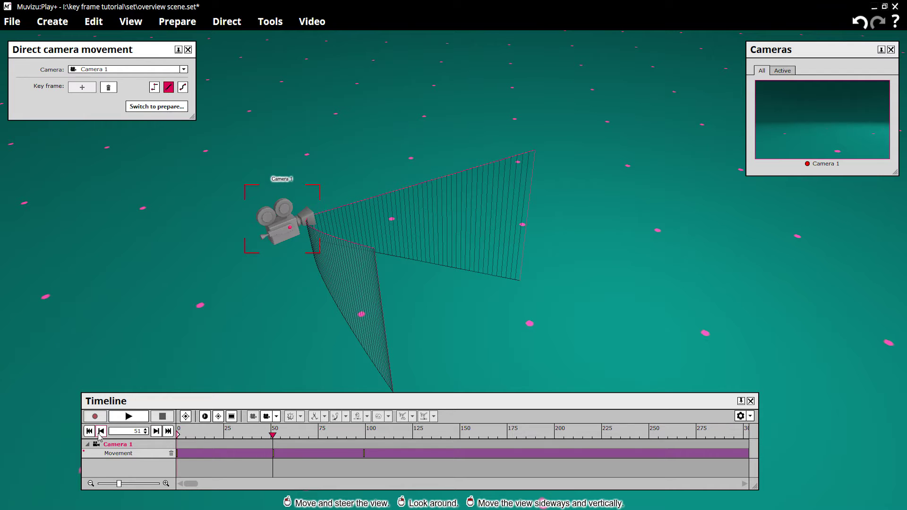
- Give the first keyframe linear interpolation and close the camera and timeline panels
click(100, 432)
click(169, 87)
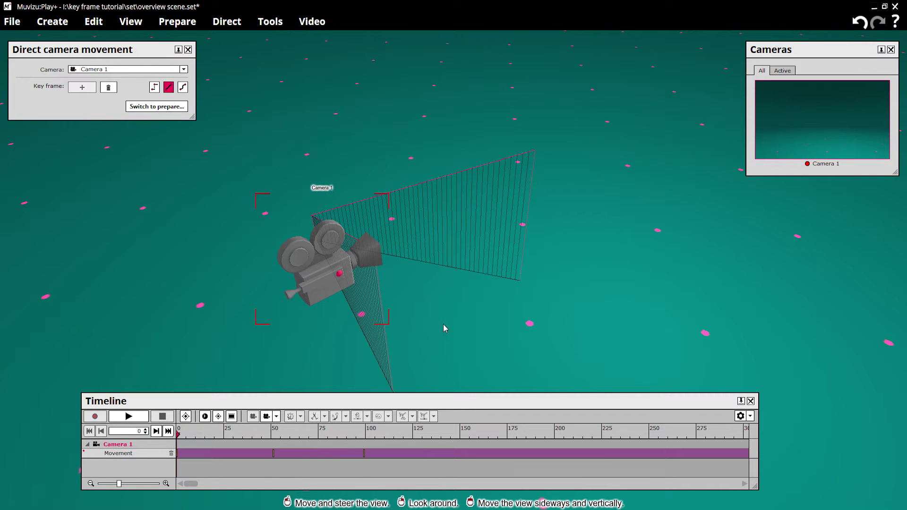
drag(444, 328, 382, 351)
key(Escape)
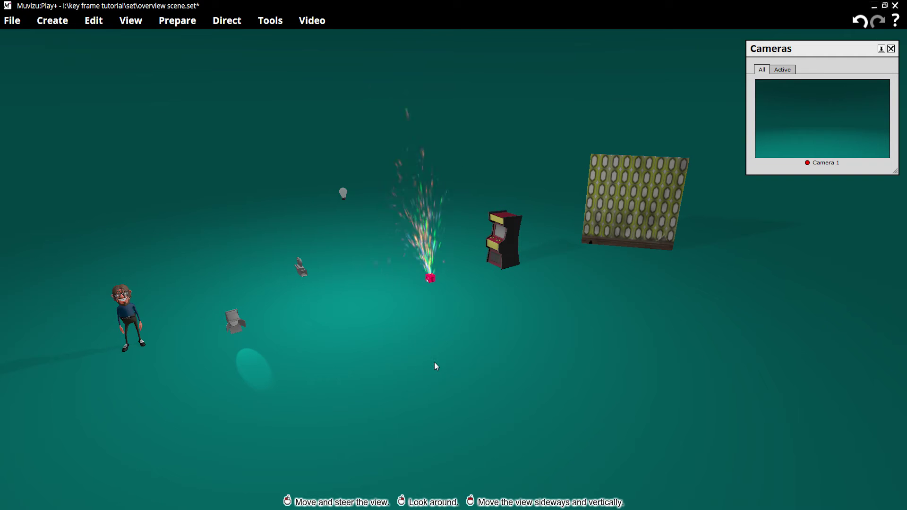
- Select the Square wall, arcade machine, Roman candle, spotlight, Camera 1 and character in turn, then open Direct
click(628, 235)
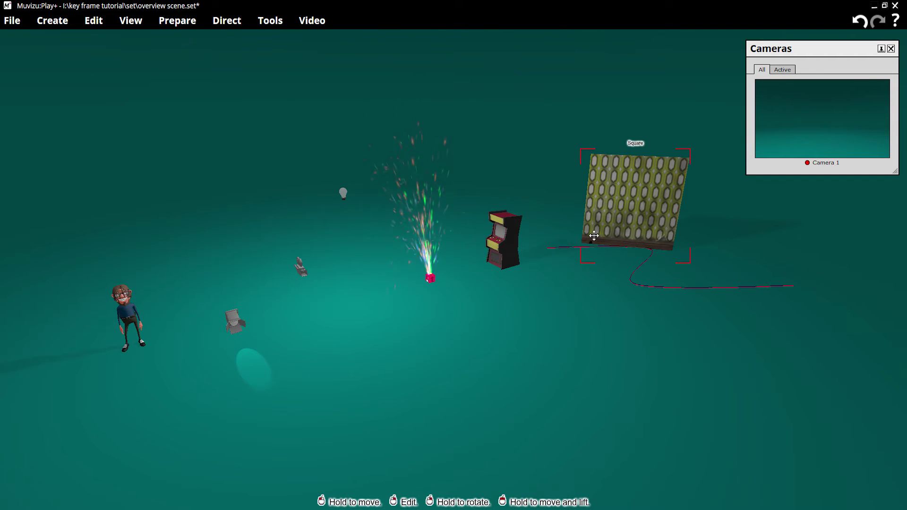
click(497, 260)
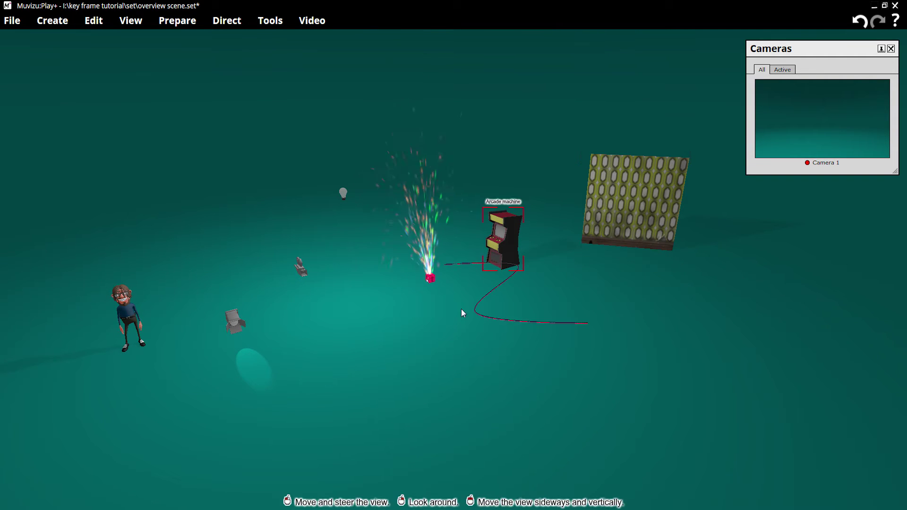
click(431, 279)
click(235, 323)
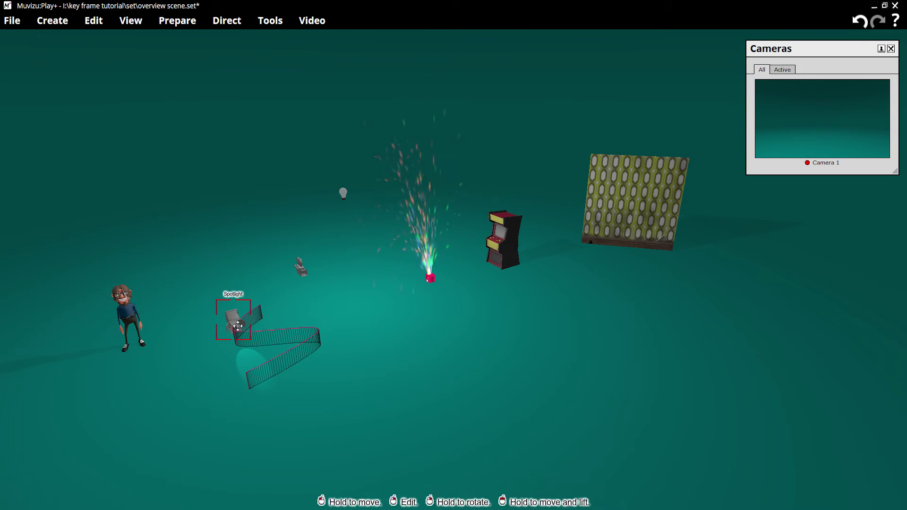
click(288, 284)
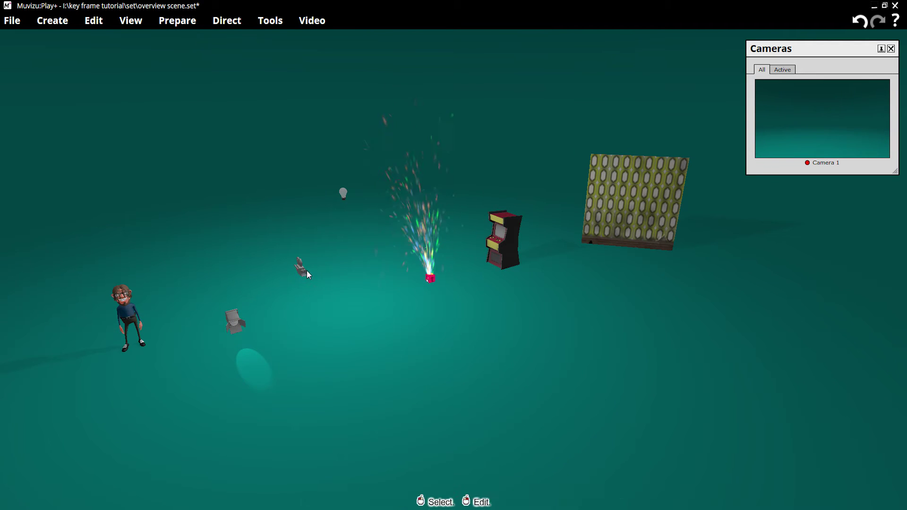
click(301, 269)
click(122, 322)
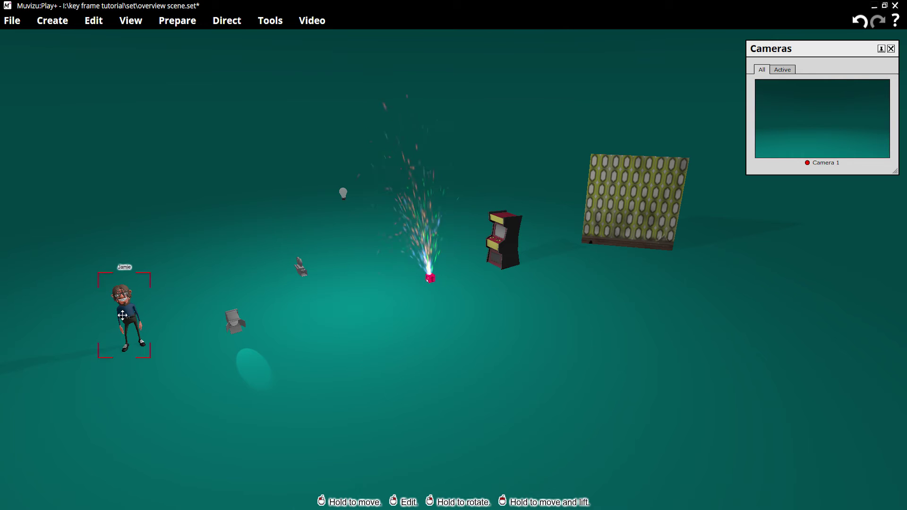
click(234, 321)
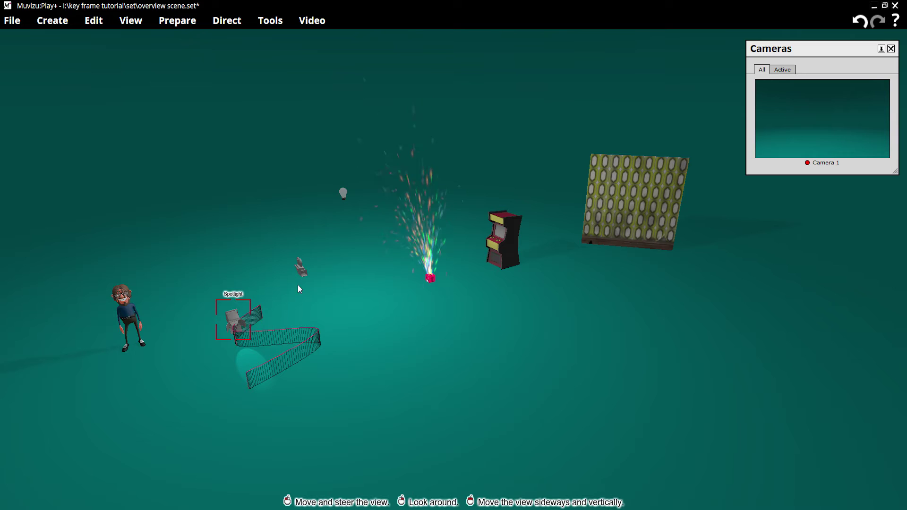
click(428, 279)
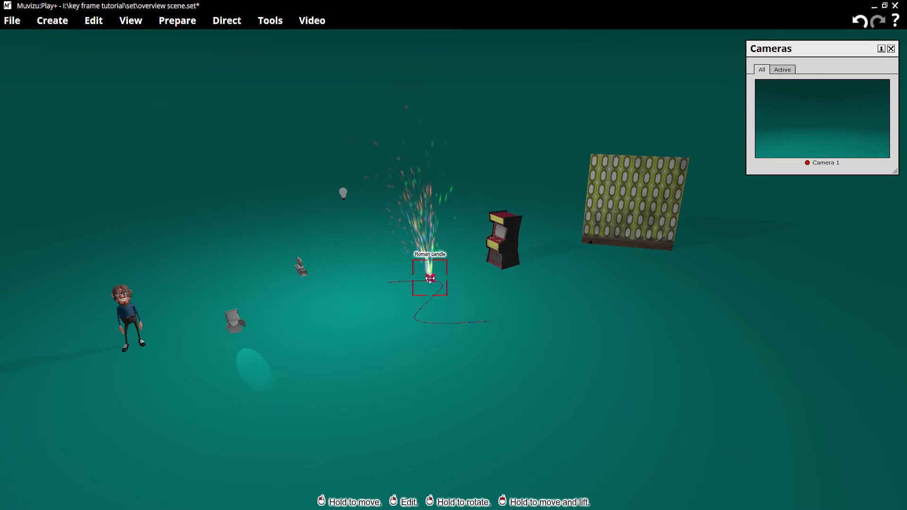
click(300, 267)
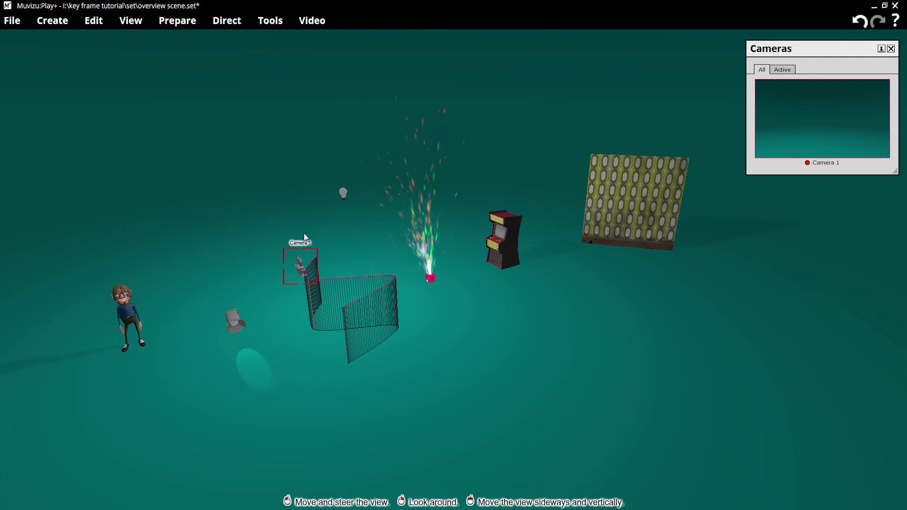
click(225, 24)
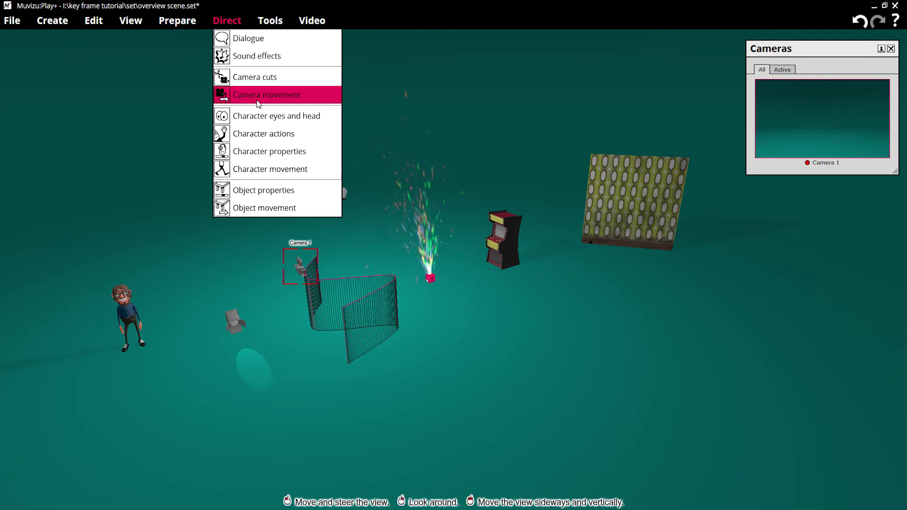
- Show the arcade machine's movement keyframes via Direct > Object movement
click(491, 231)
click(504, 245)
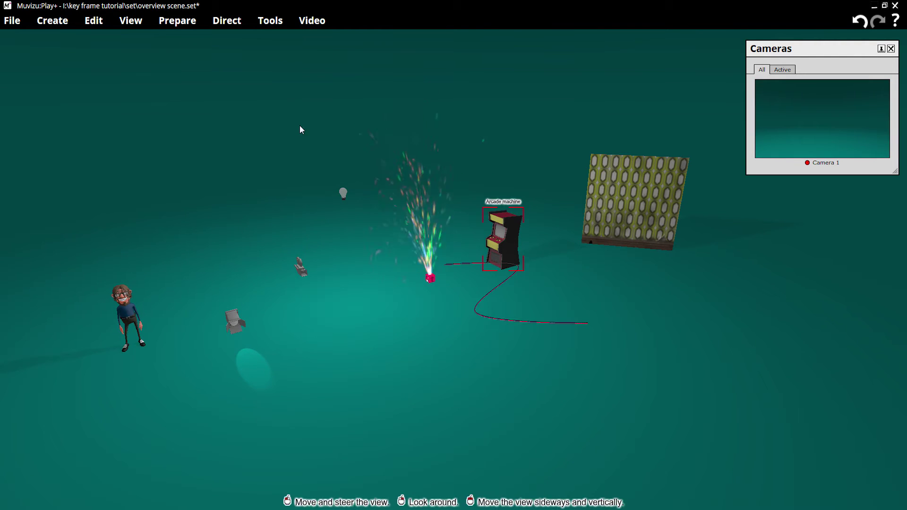
click(227, 20)
click(279, 211)
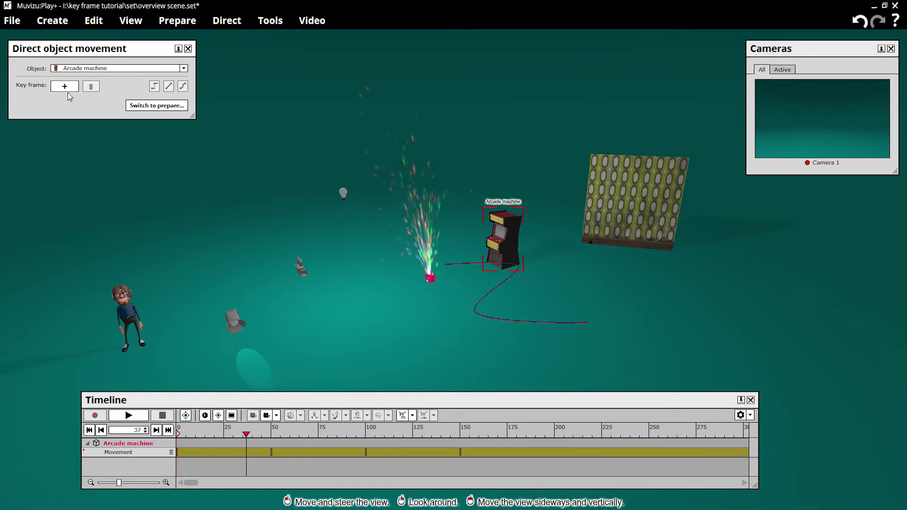
- Show Camera 1's movement keyframes, then save the scene with Ctrl+S
click(303, 268)
click(227, 21)
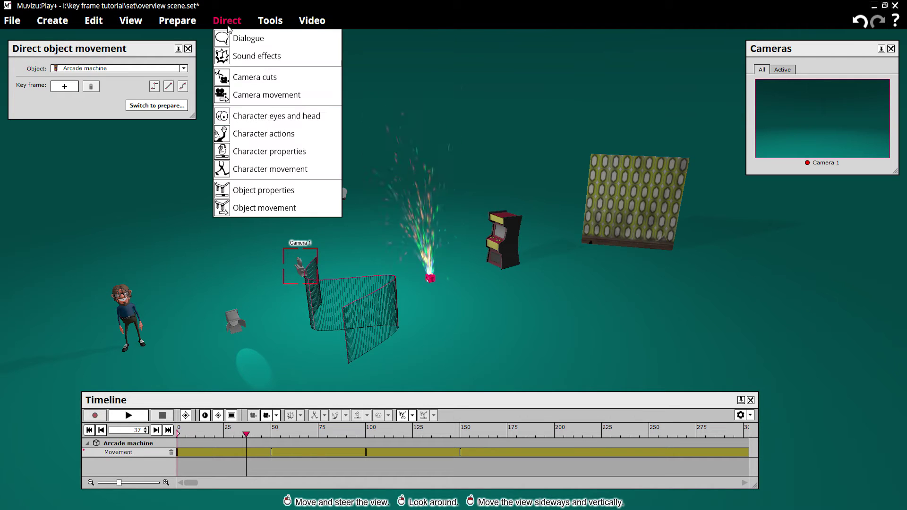
click(255, 96)
drag(365, 376, 521, 404)
key(ctrl+s)
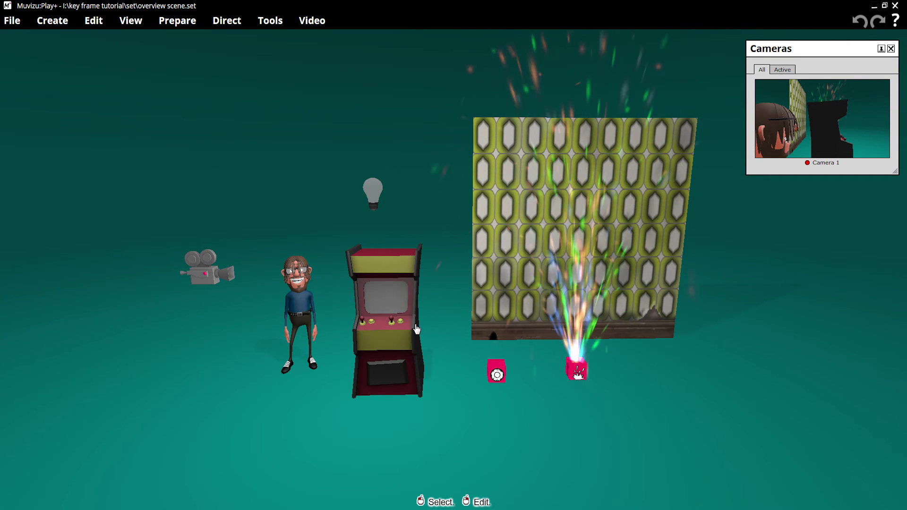
- Make the arcade machine's Image brightness property track Key framed
click(383, 326)
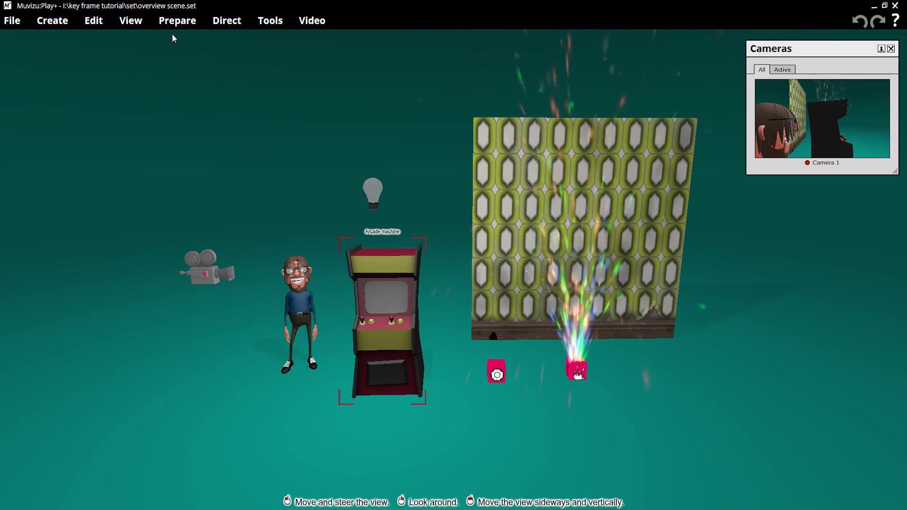
click(177, 20)
click(200, 175)
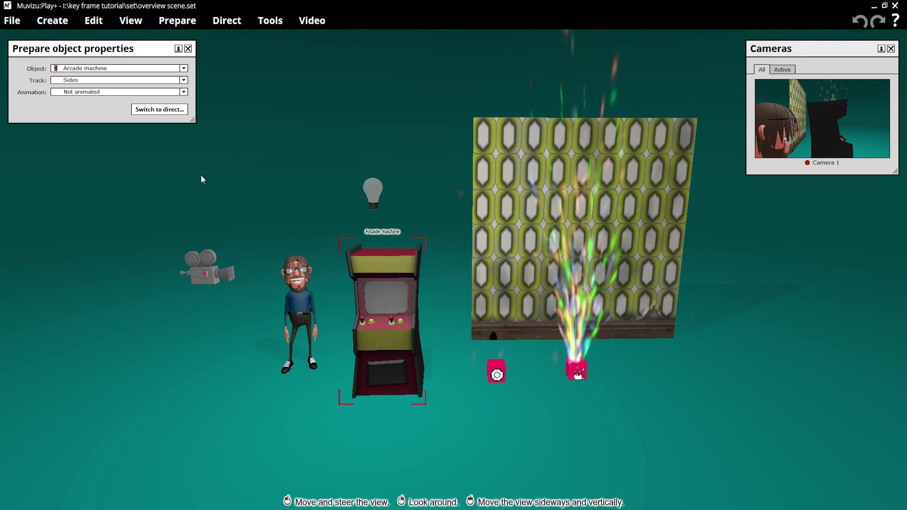
click(90, 81)
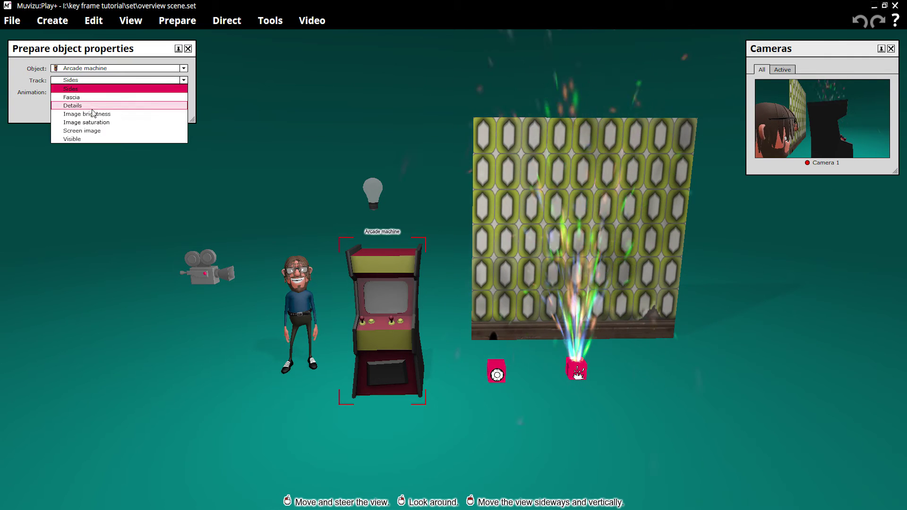
click(88, 114)
click(98, 92)
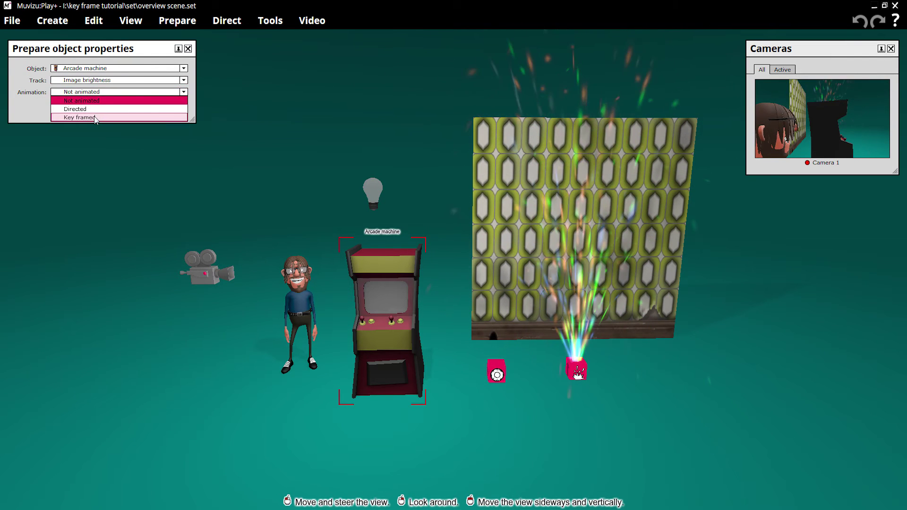
click(80, 117)
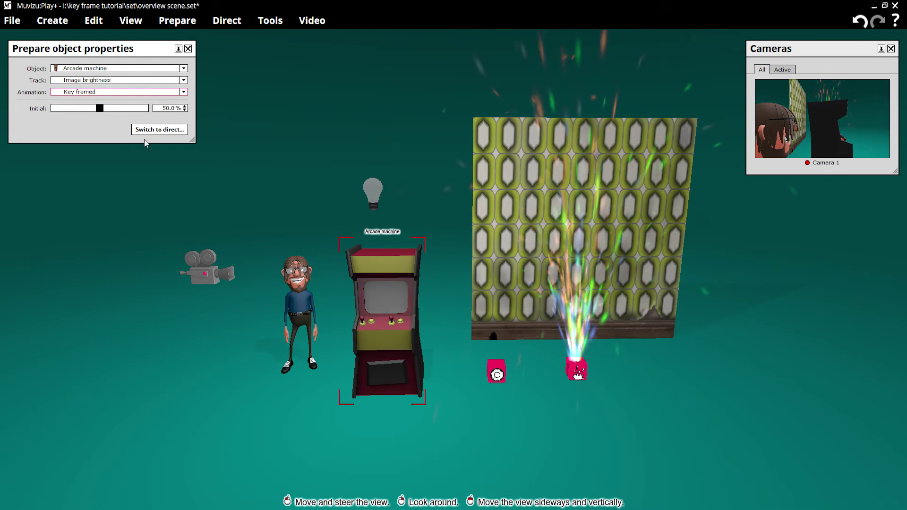
- Select Camera 1, the light bulb, Shockwave, Square wall, arcade machine and character to view their tracks
click(202, 270)
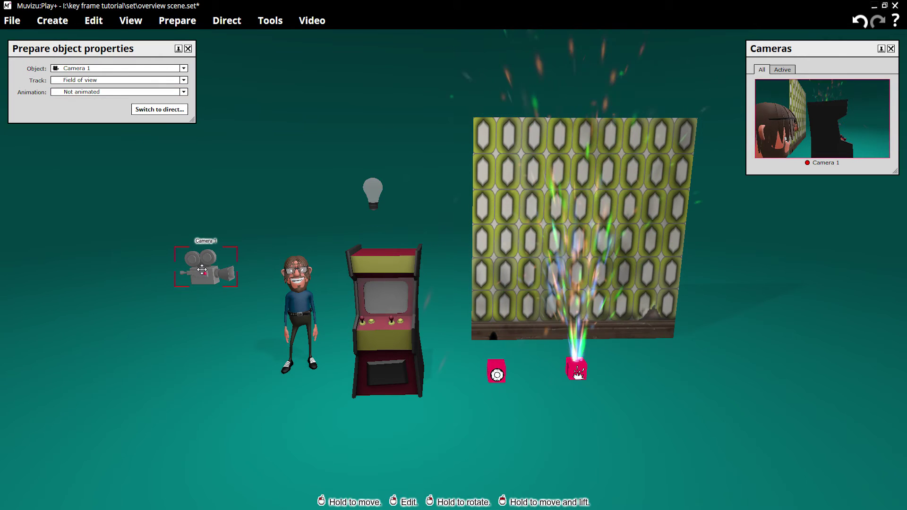
click(372, 194)
click(496, 373)
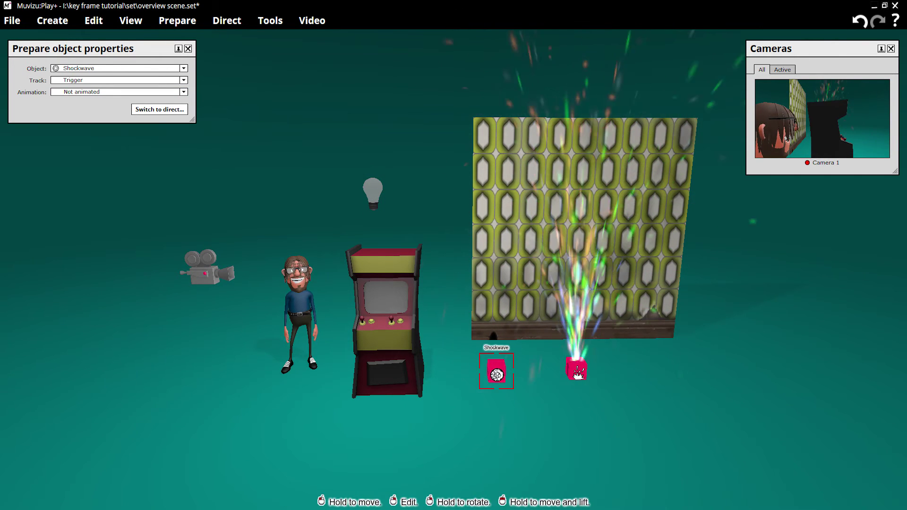
click(487, 311)
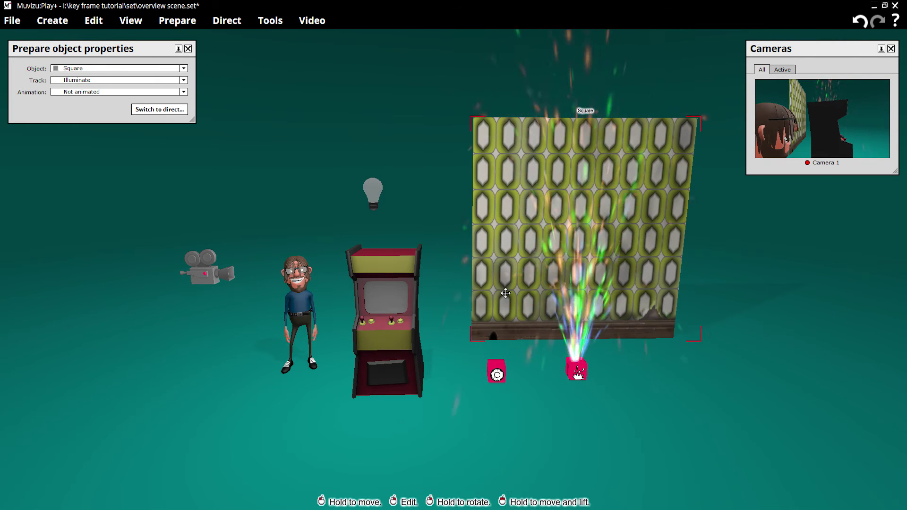
click(408, 309)
click(298, 307)
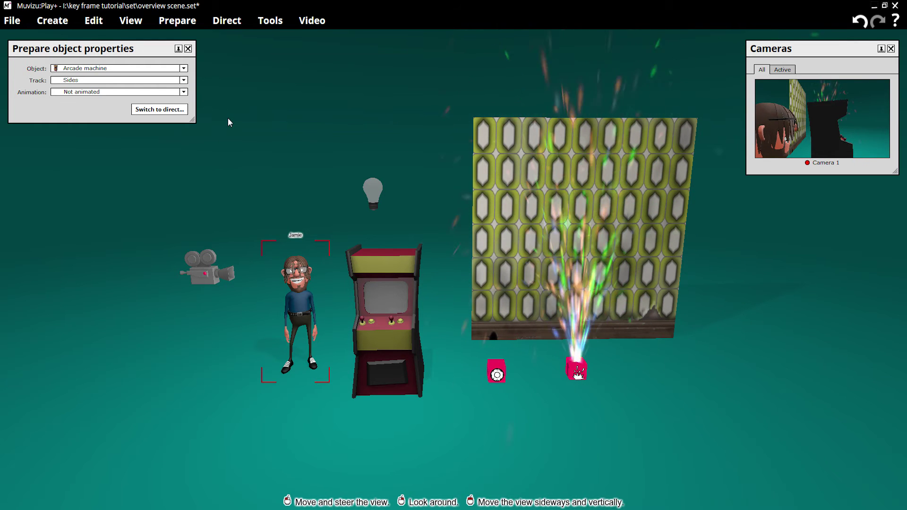
- Set Jamie's Visible track to Key framed with Initial unchecked, then switch to direct mode
click(184, 22)
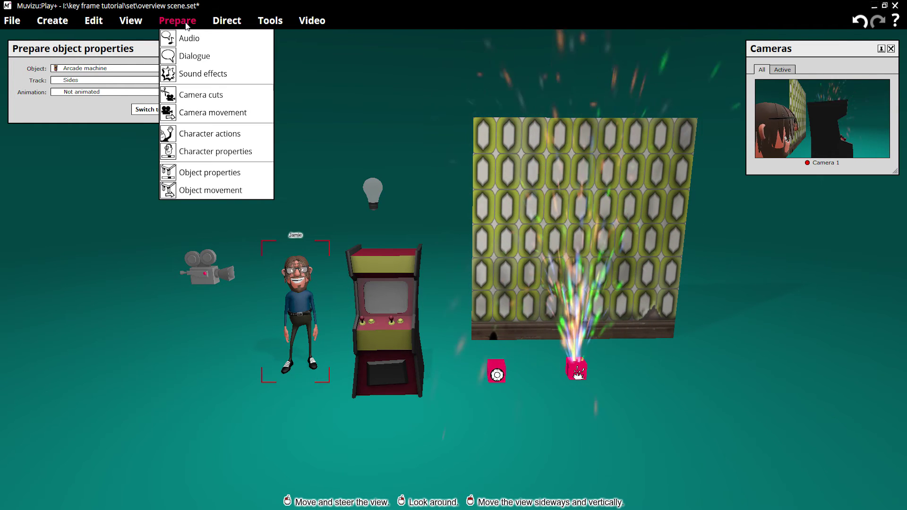
click(211, 151)
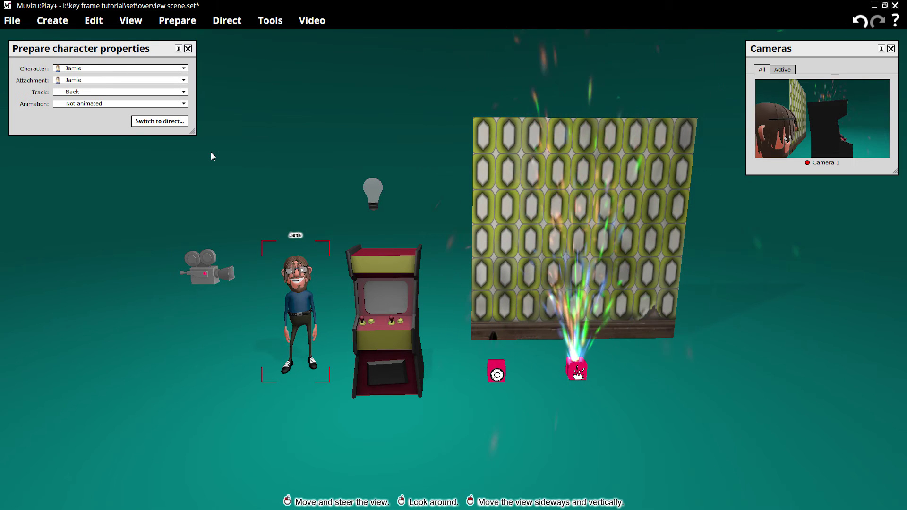
click(71, 83)
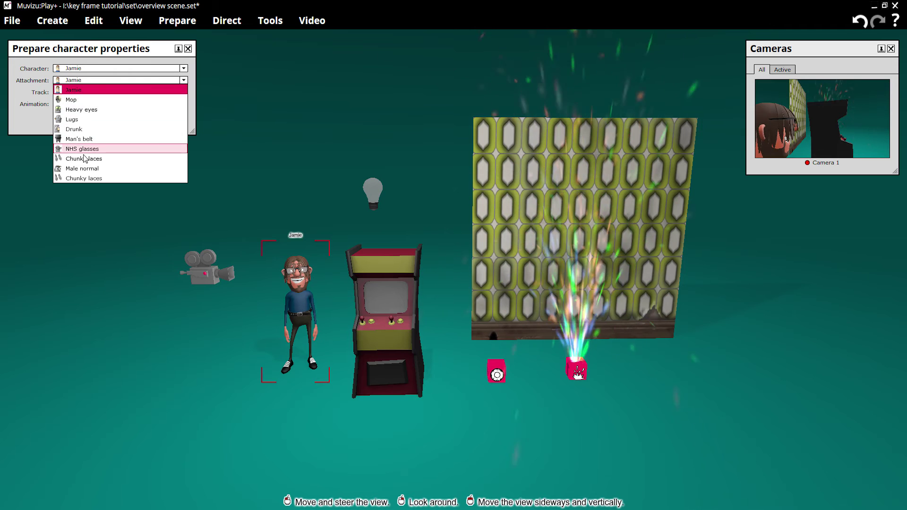
click(43, 97)
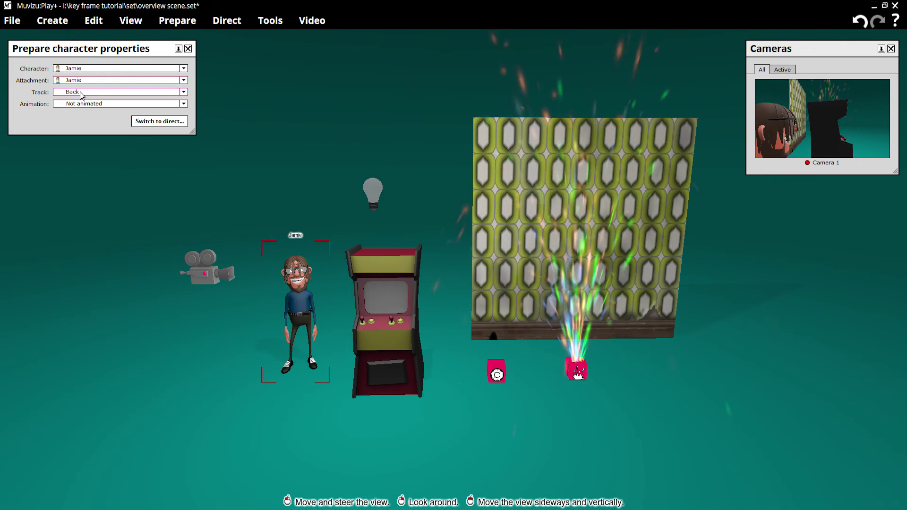
click(81, 92)
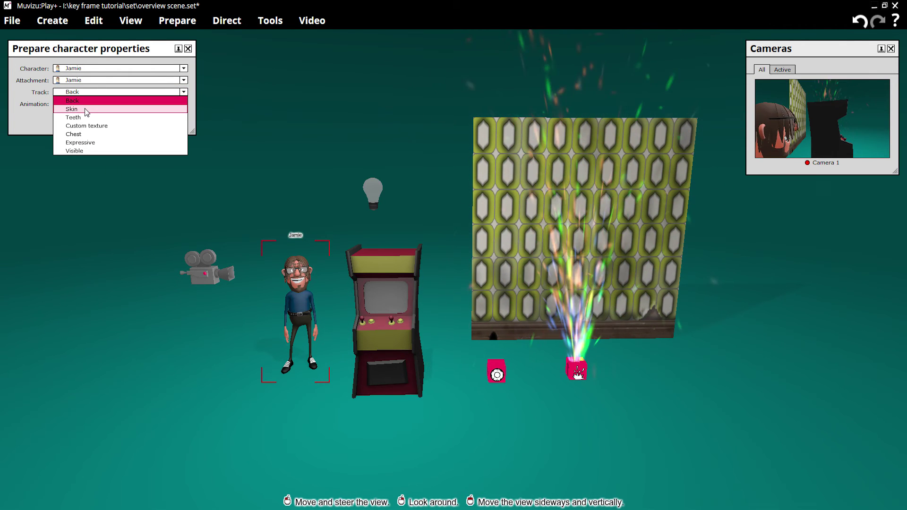
click(85, 149)
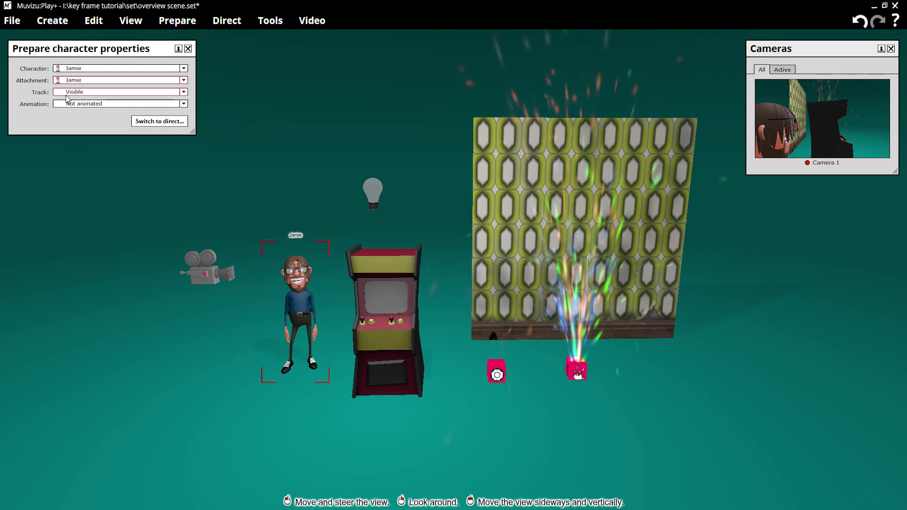
click(91, 108)
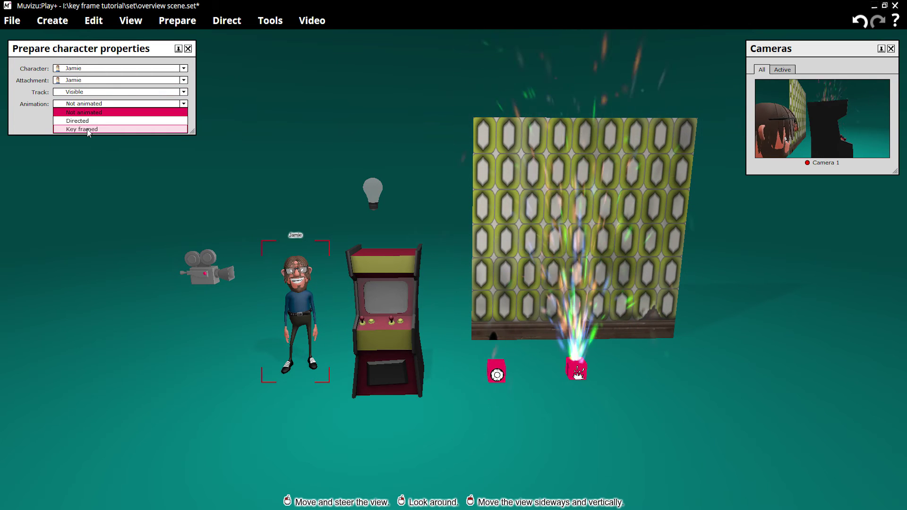
click(85, 127)
click(56, 121)
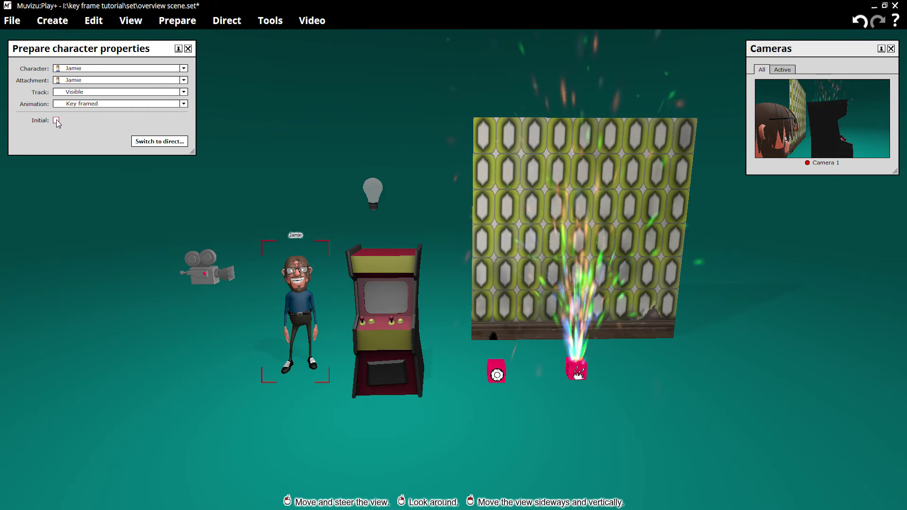
click(145, 142)
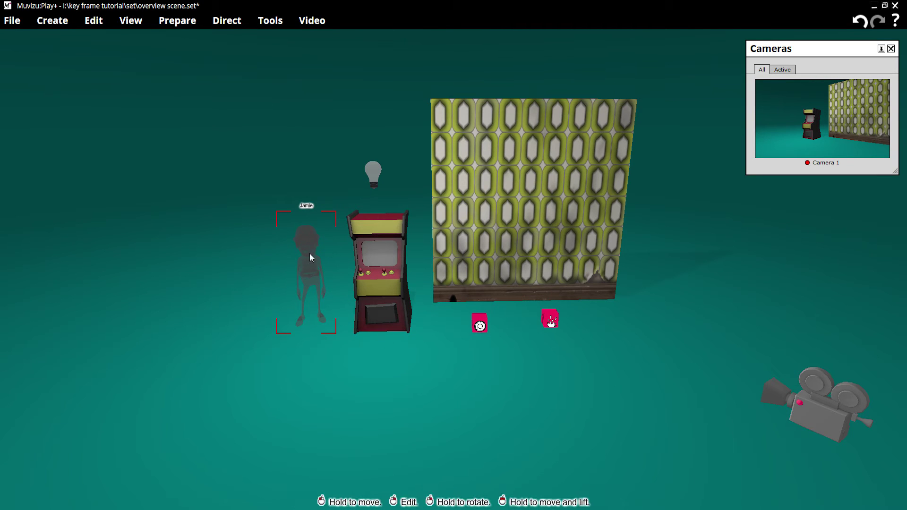
- Direct character properties and scrub frames 42–55 to confirm Jamie appears around frame 50
click(227, 20)
click(245, 147)
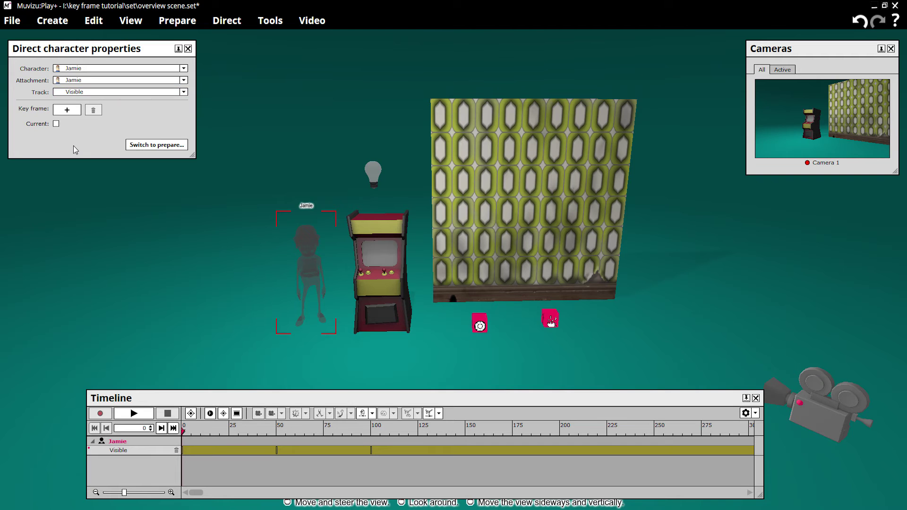
click(260, 433)
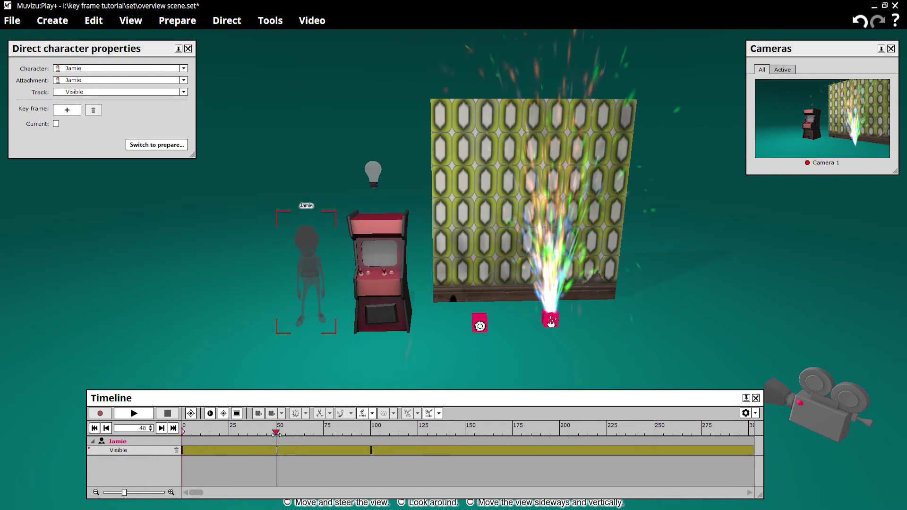
drag(277, 433, 271, 434)
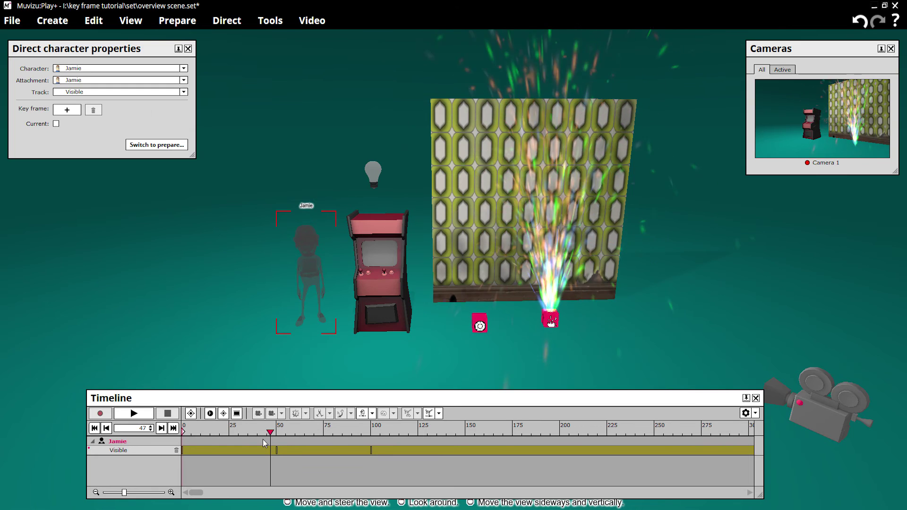
mouse_move(283, 435)
mouse_down()
mouse_move(269, 434)
mouse_move(291, 436)
mouse_up()
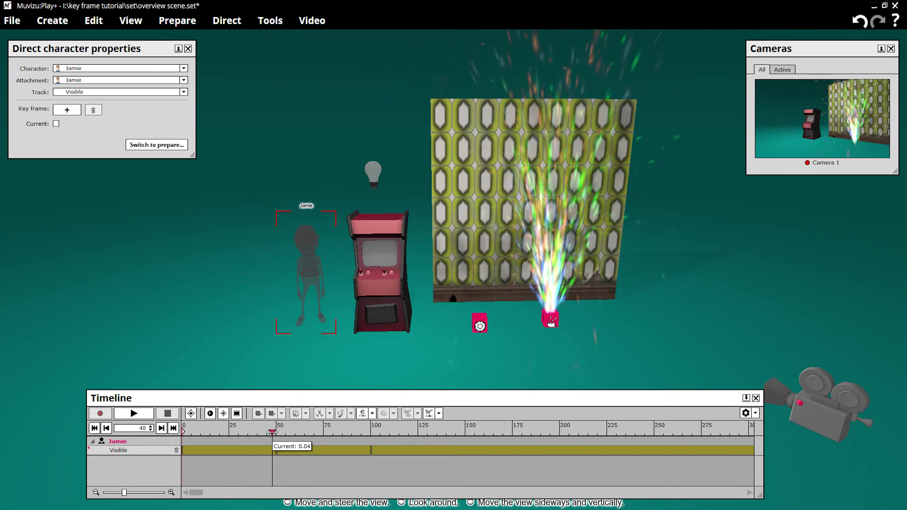
drag(273, 432, 286, 434)
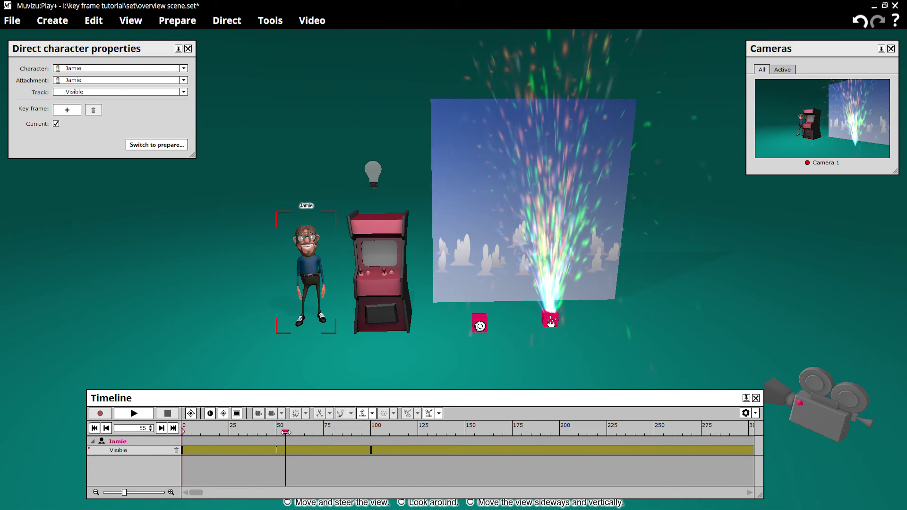
click(379, 304)
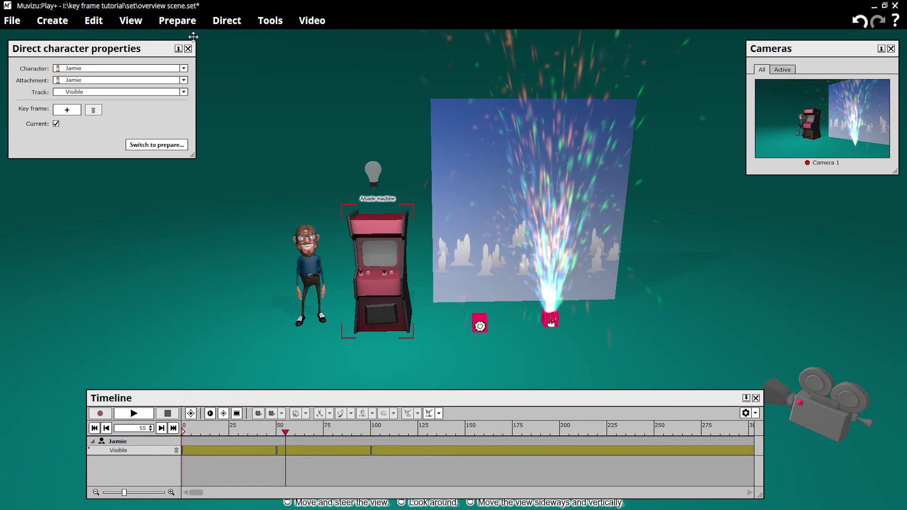
click(218, 22)
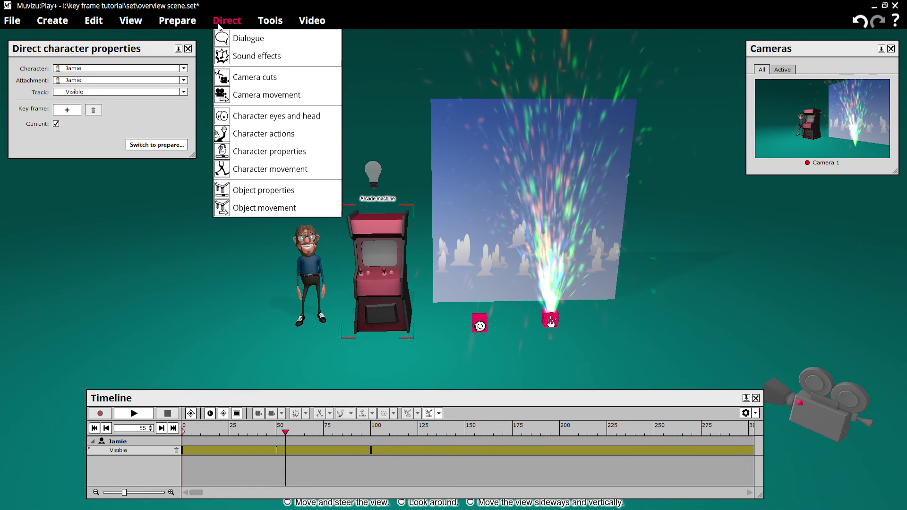
- Scrub the arcade machine's colour changes from frame 0 to 50, then select the Square wall
click(277, 191)
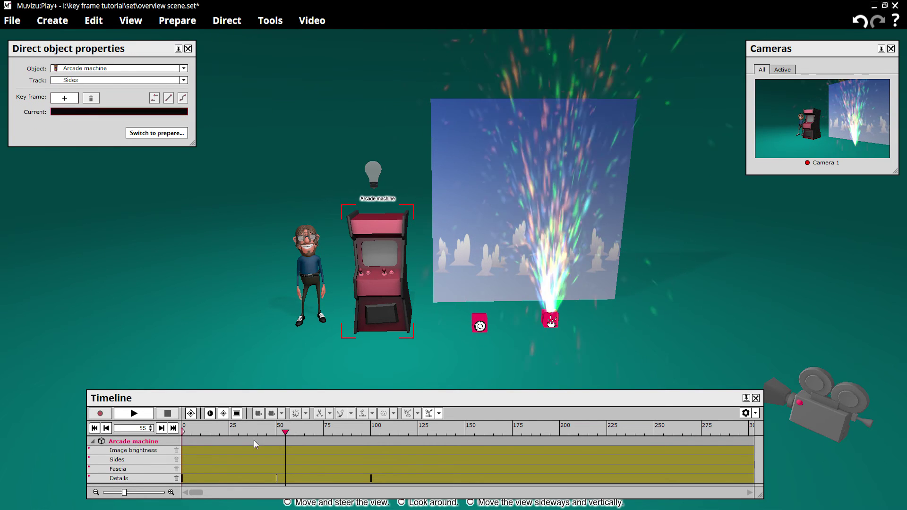
drag(287, 430, 180, 441)
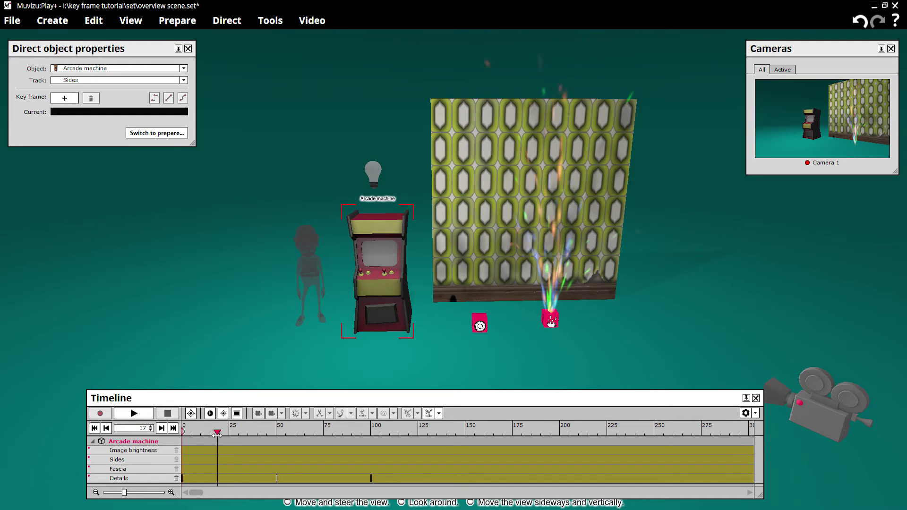
drag(254, 435, 184, 442)
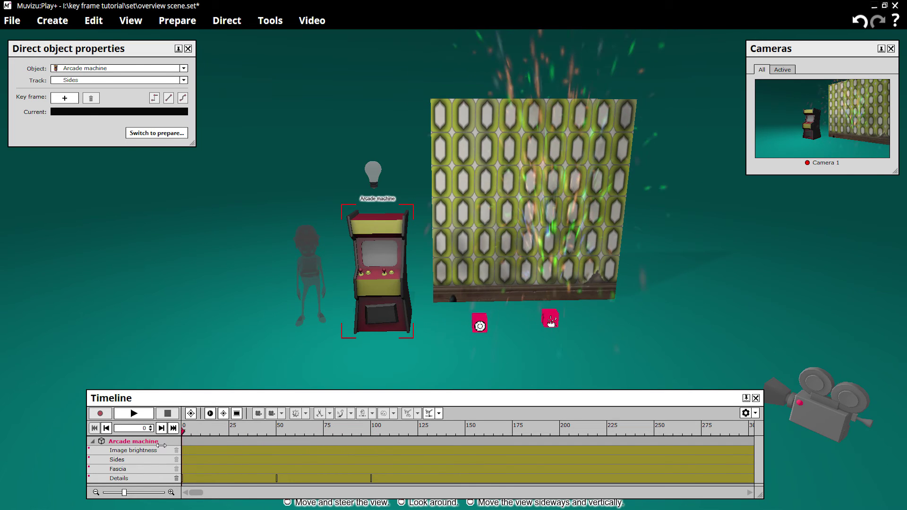
click(471, 215)
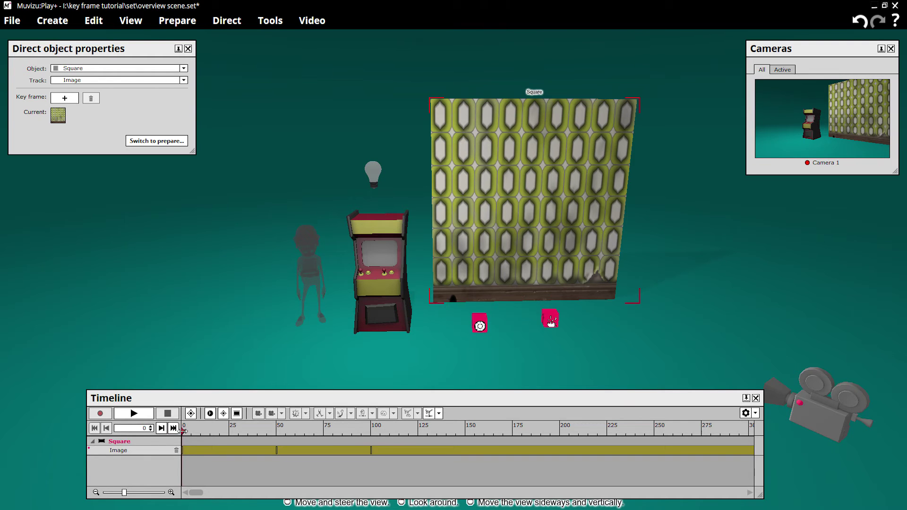
- Scrub to frame 102 to see the wall's desert image, then select the Shockwave
drag(183, 431, 374, 433)
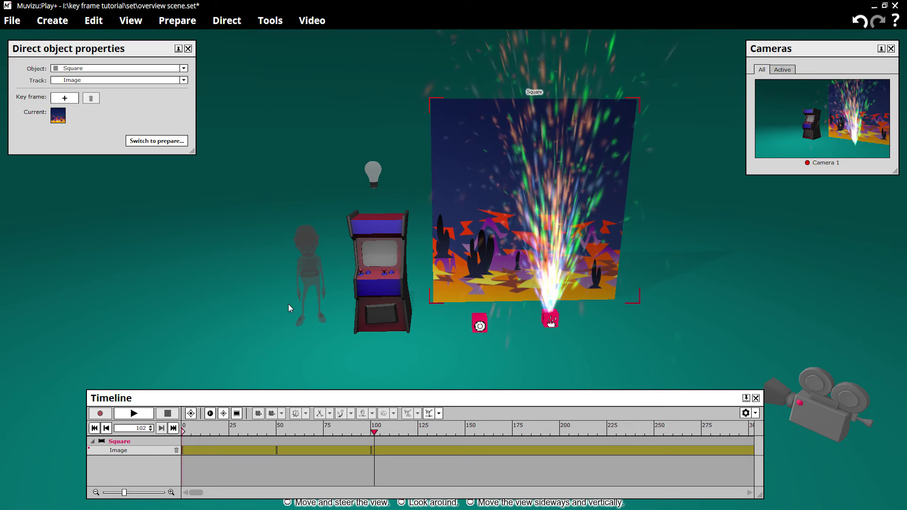
click(479, 325)
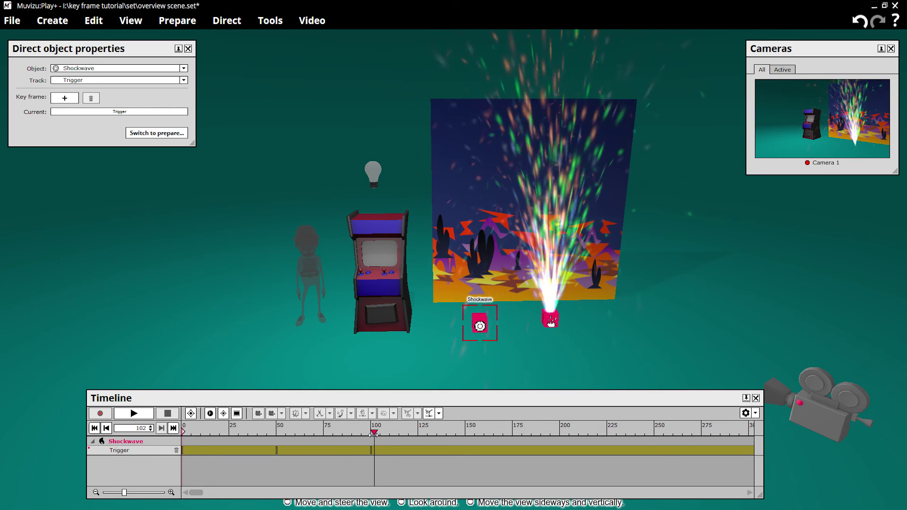
- Scrub to frame 42 and play the scene twice to watch the Shockwave trigger fire
drag(373, 434, 237, 432)
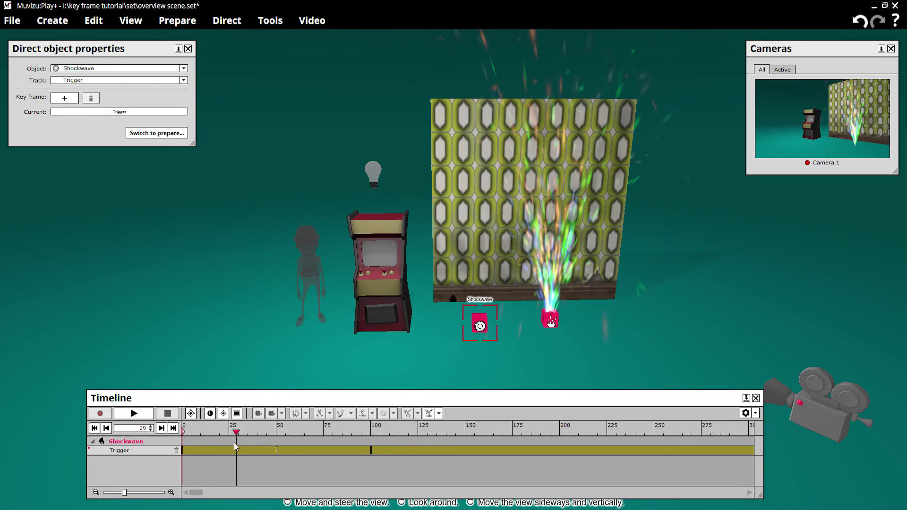
drag(237, 434, 261, 433)
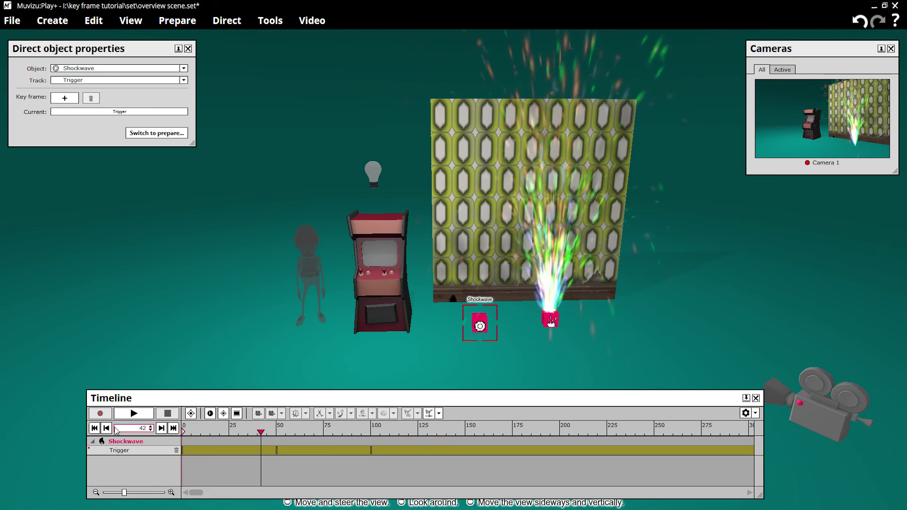
click(137, 414)
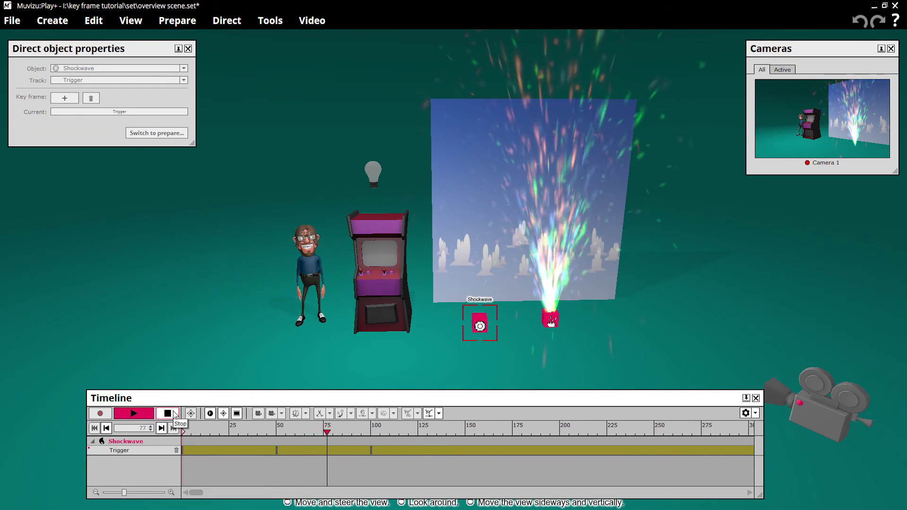
click(174, 414)
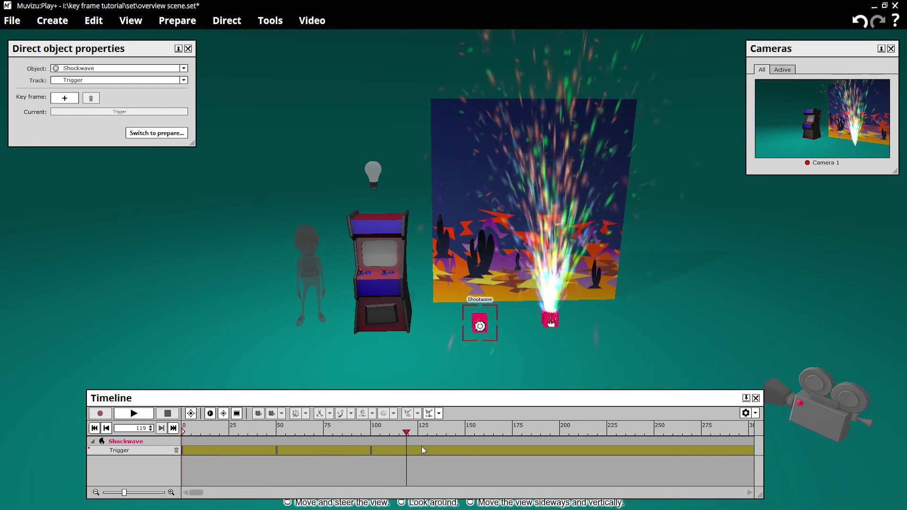
drag(405, 432, 223, 432)
key(space)
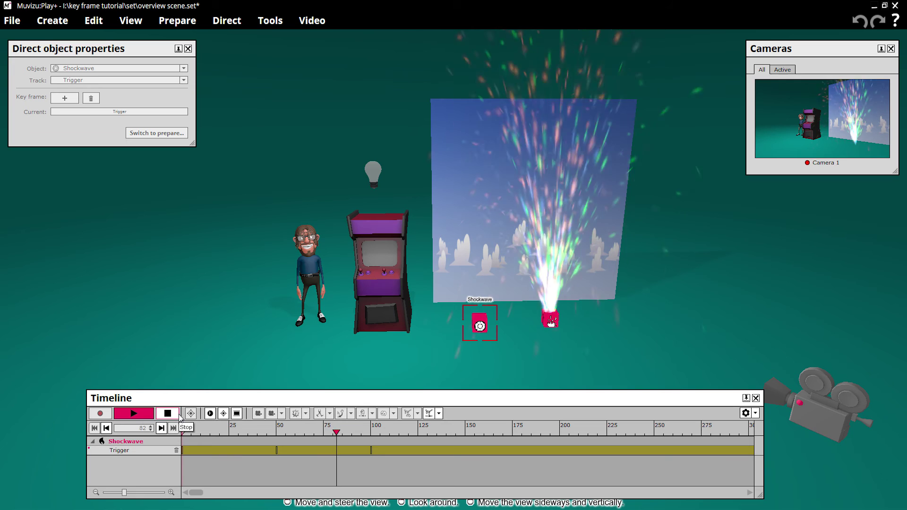
key(space)
- Select the Roman candle and play and scrub its Intensity rising from 0% to frame 26
click(551, 319)
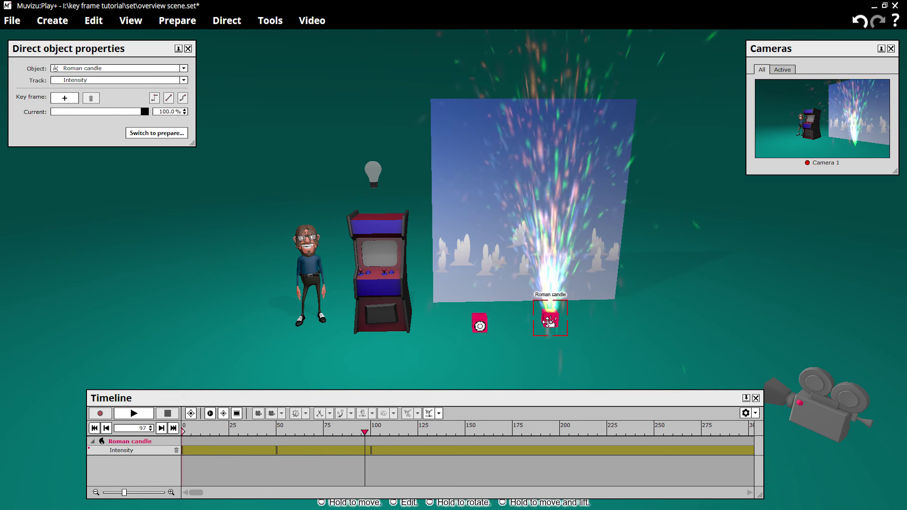
drag(364, 431, 244, 431)
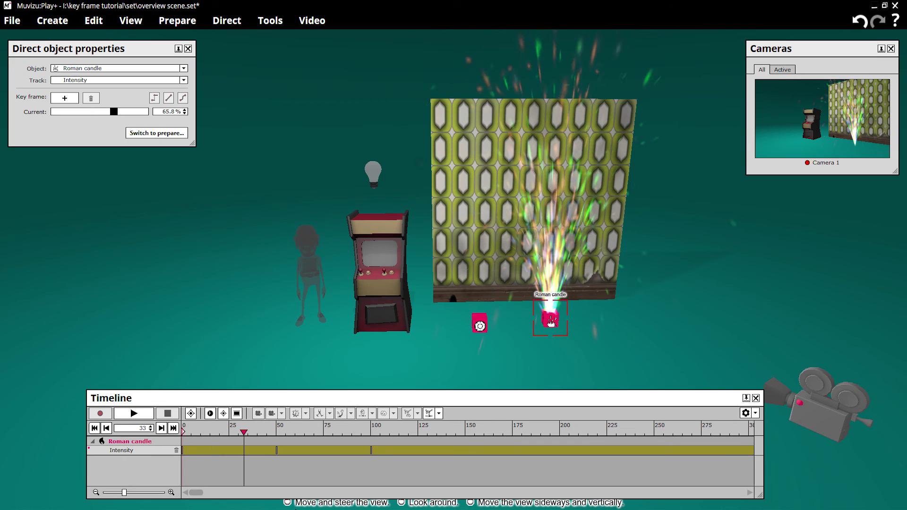
click(134, 414)
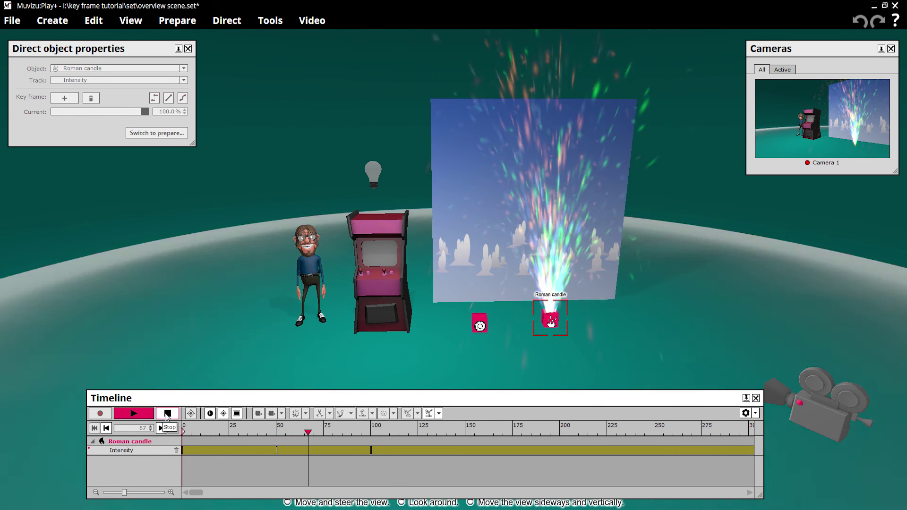
click(168, 414)
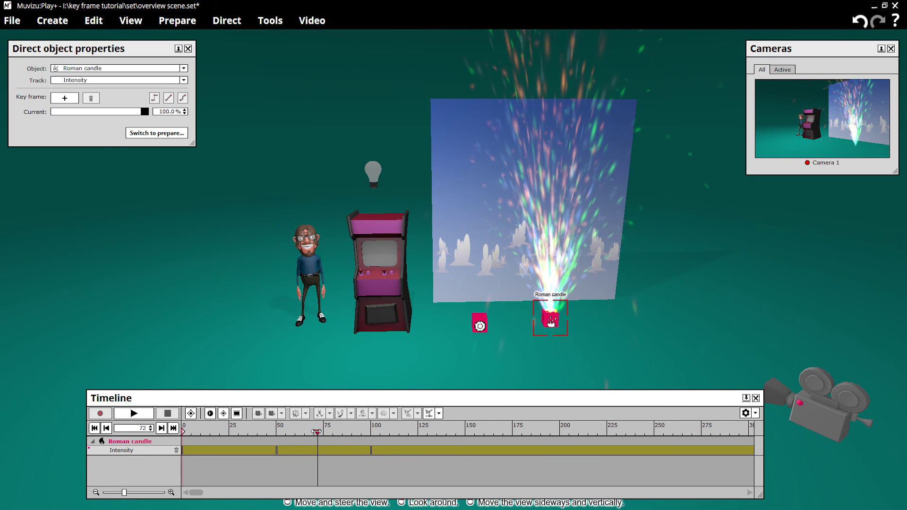
click(95, 428)
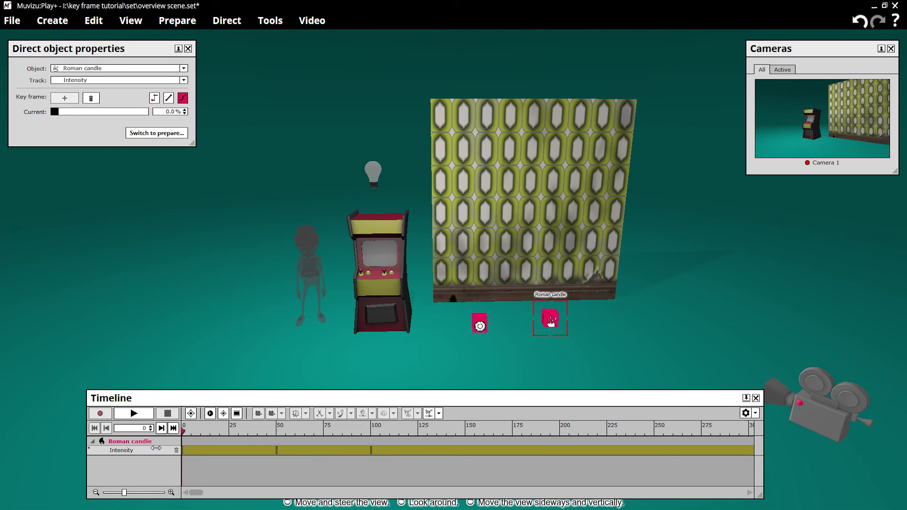
drag(196, 456, 171, 461)
- Select Camera 1 and switch its properties panel to prepare mode
click(822, 404)
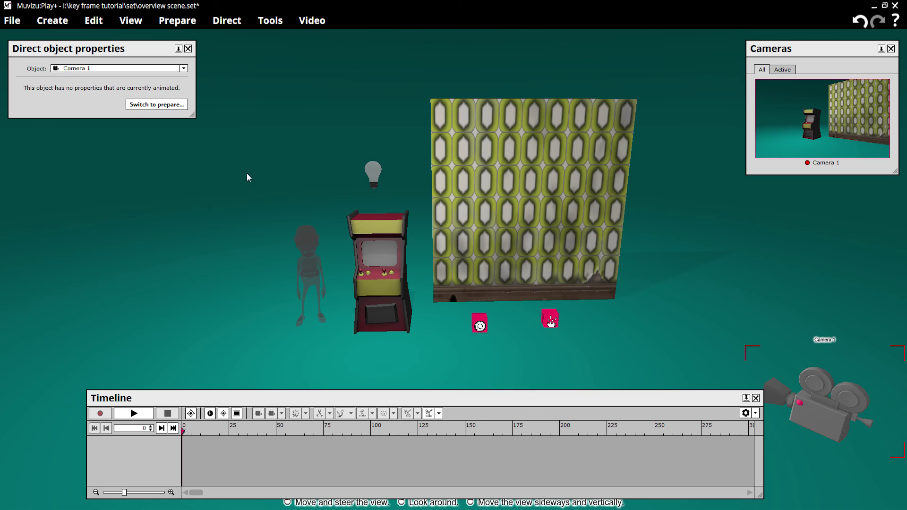
click(141, 105)
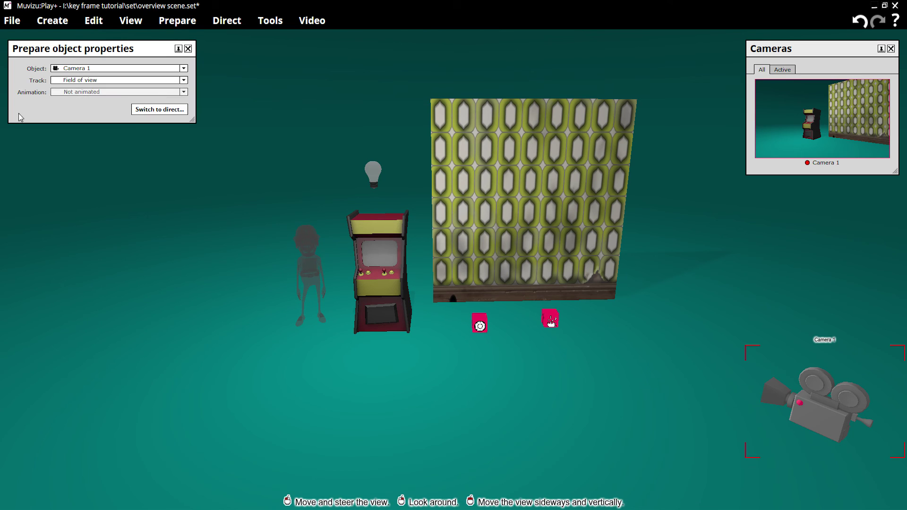
click(67, 80)
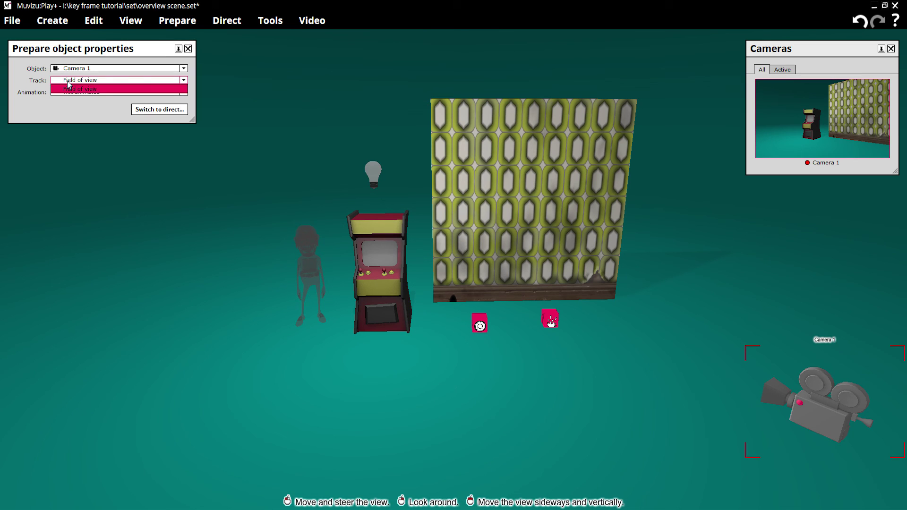
click(86, 115)
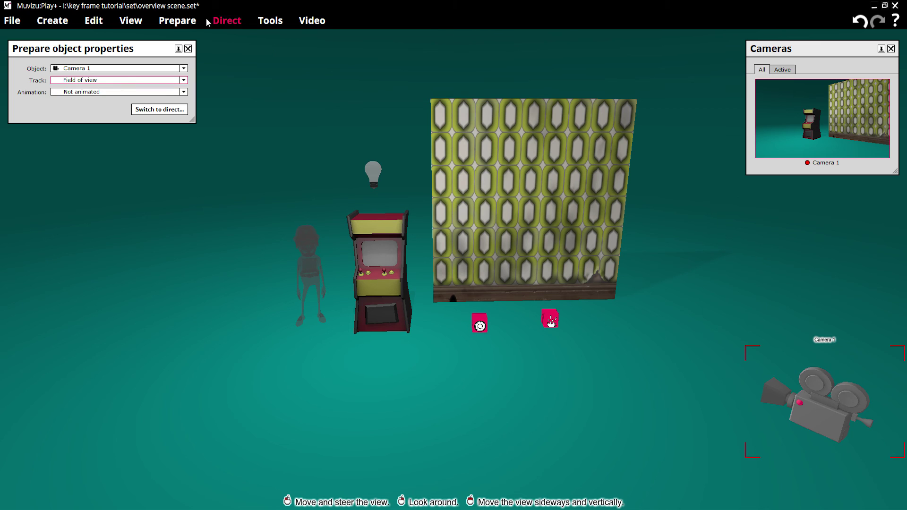
- Turn on depth of field in Camera 1's Edit settings, with focus distance 750.0
right_click(820, 393)
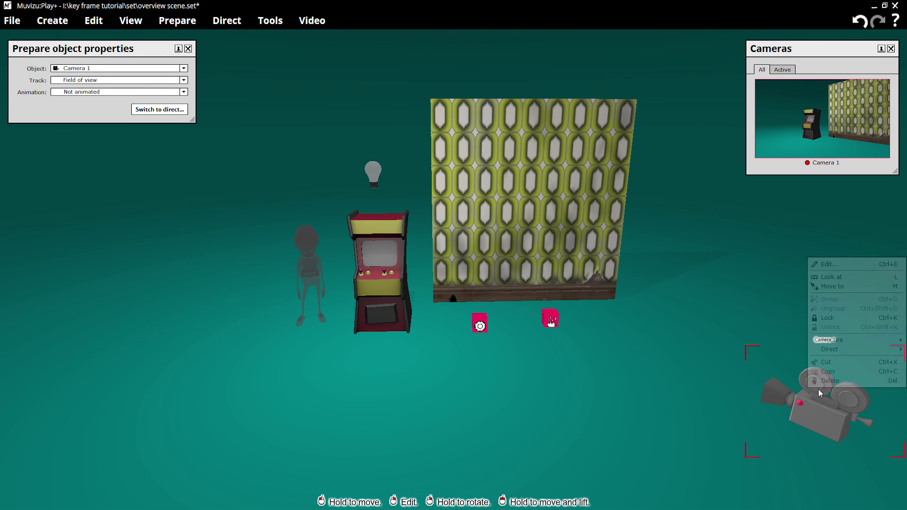
click(831, 266)
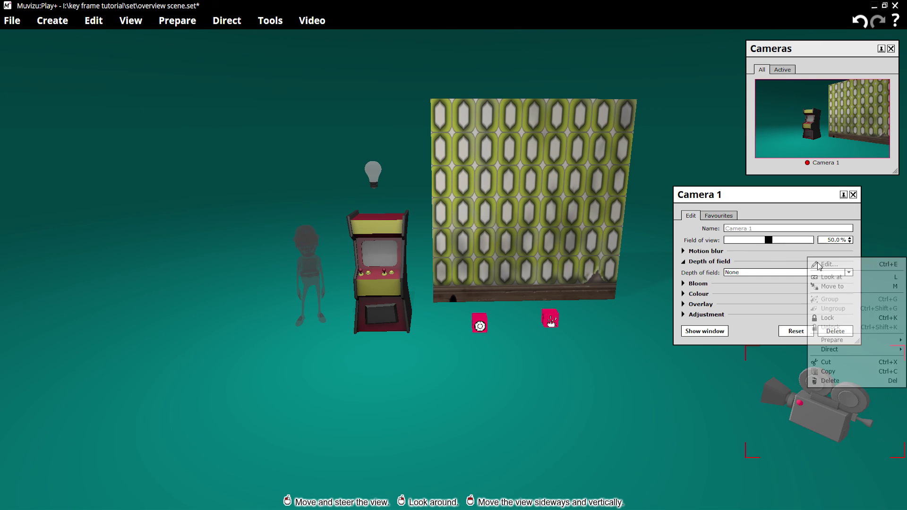
click(748, 273)
click(748, 288)
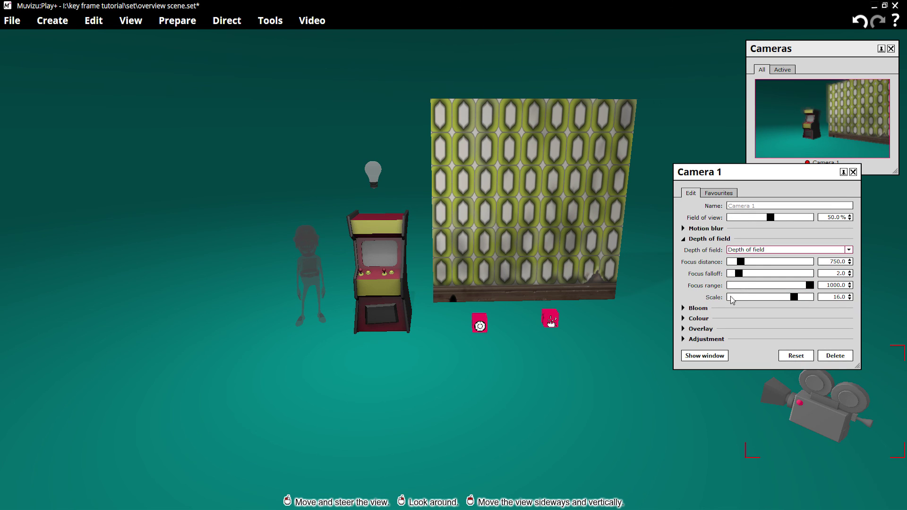
click(184, 26)
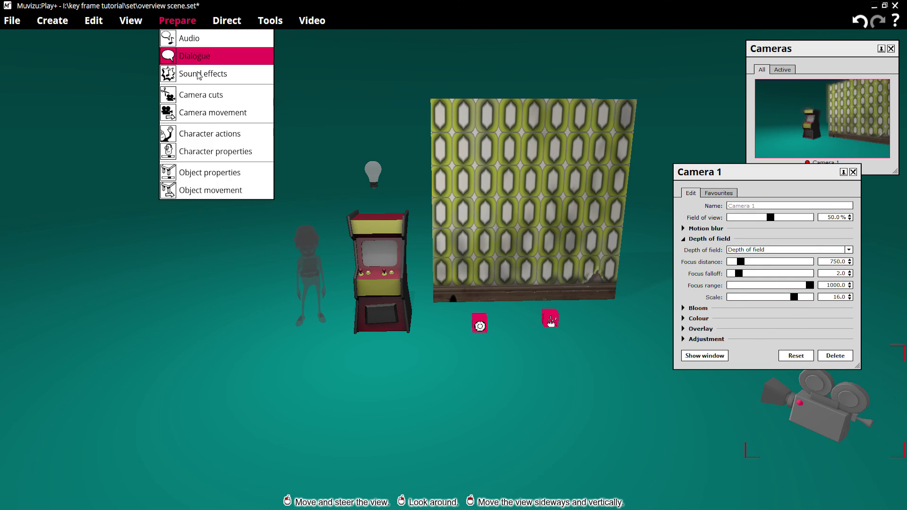
- Bring back Object properties and choose Focus distance as Camera 1's track
click(206, 178)
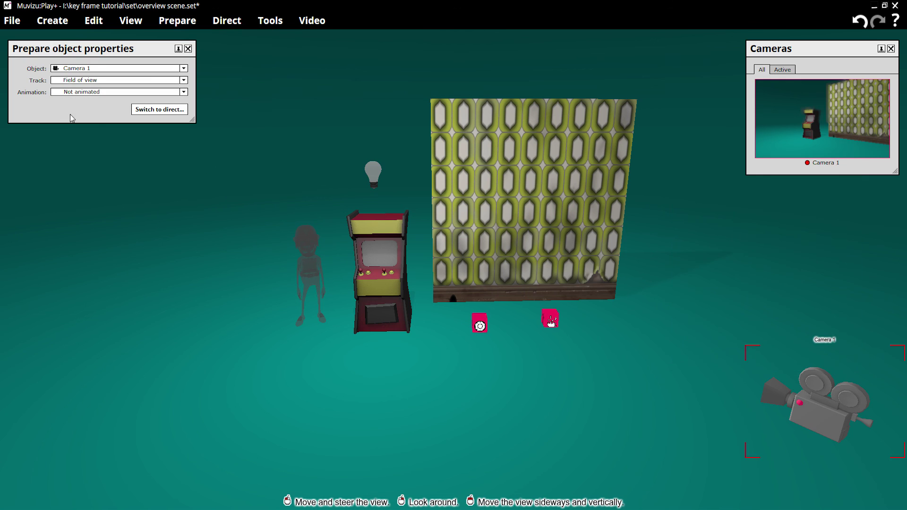
click(96, 93)
click(95, 95)
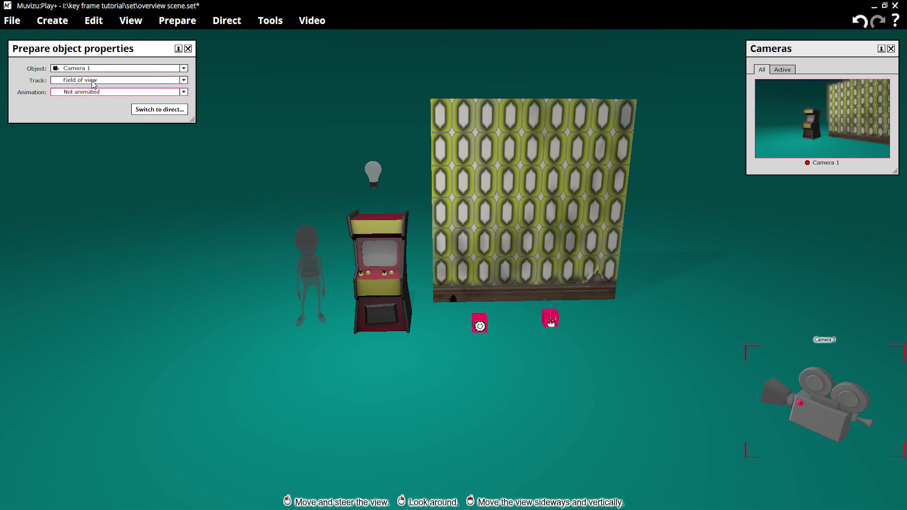
click(78, 81)
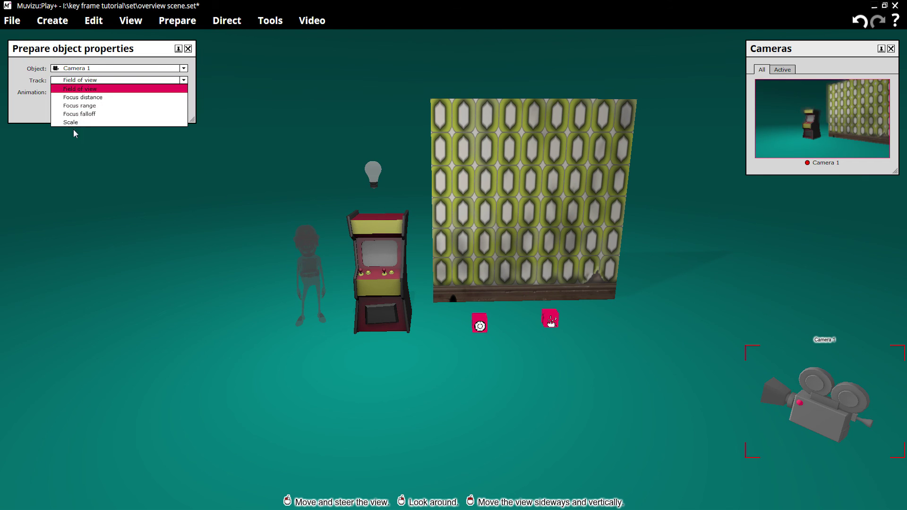
click(94, 100)
- Make Focus distance key framed, switch to direct, and lower it to 592.1
click(88, 93)
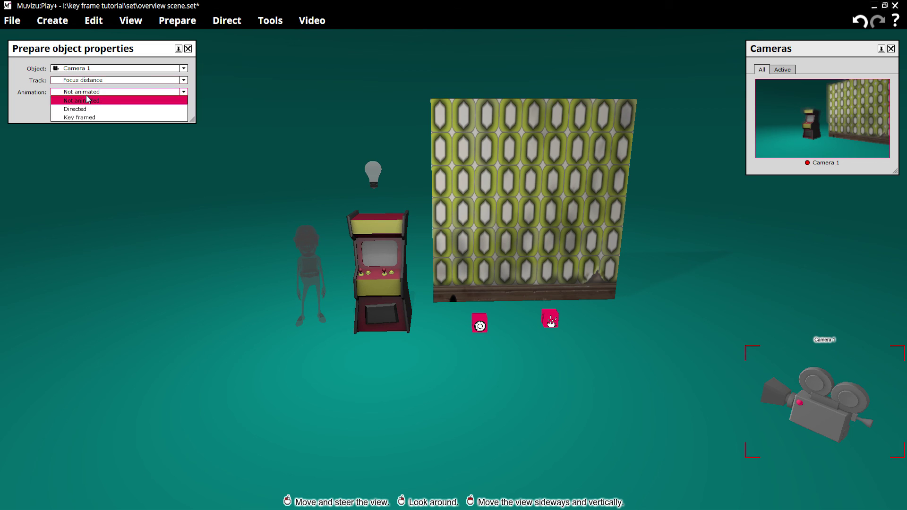
click(83, 121)
click(138, 130)
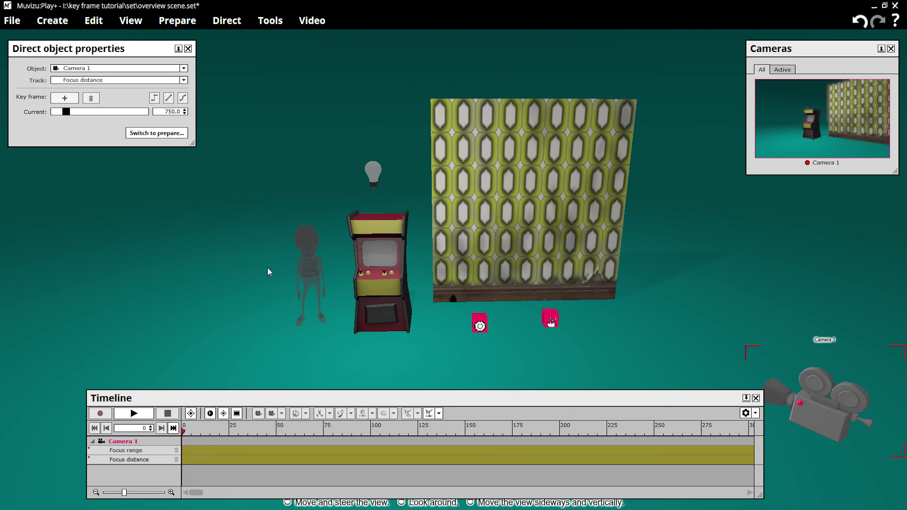
drag(70, 113, 103, 115)
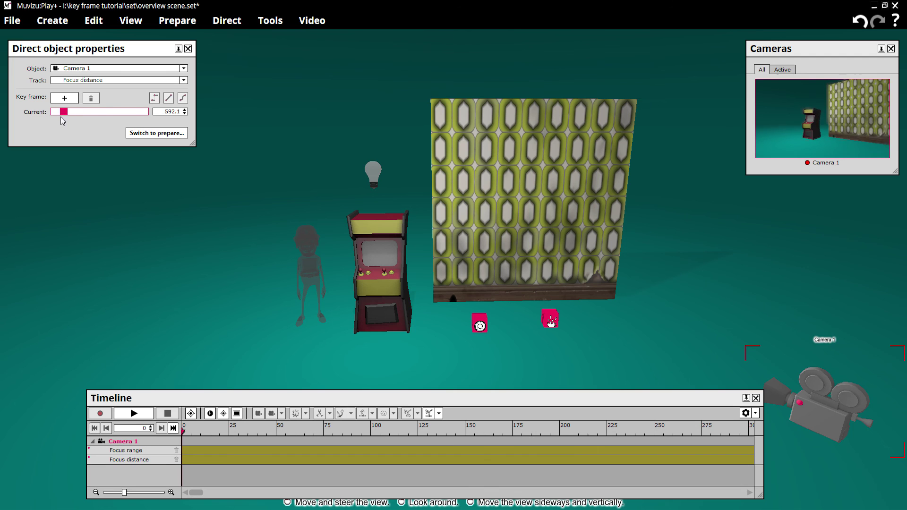